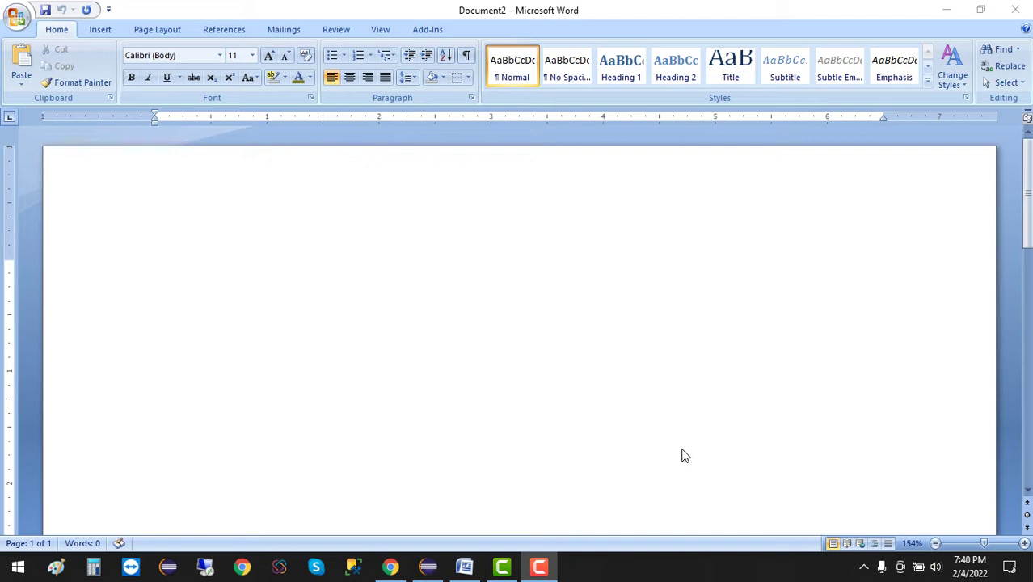
- Fill the blank document with sample paragraphs generated by =rand()
left_click(290, 260)
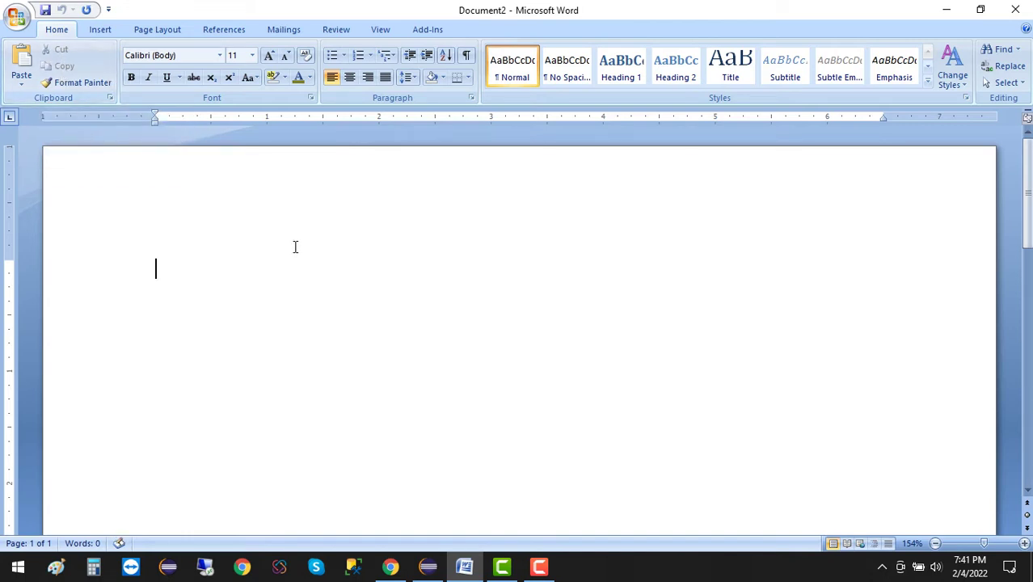
type("=rand()")
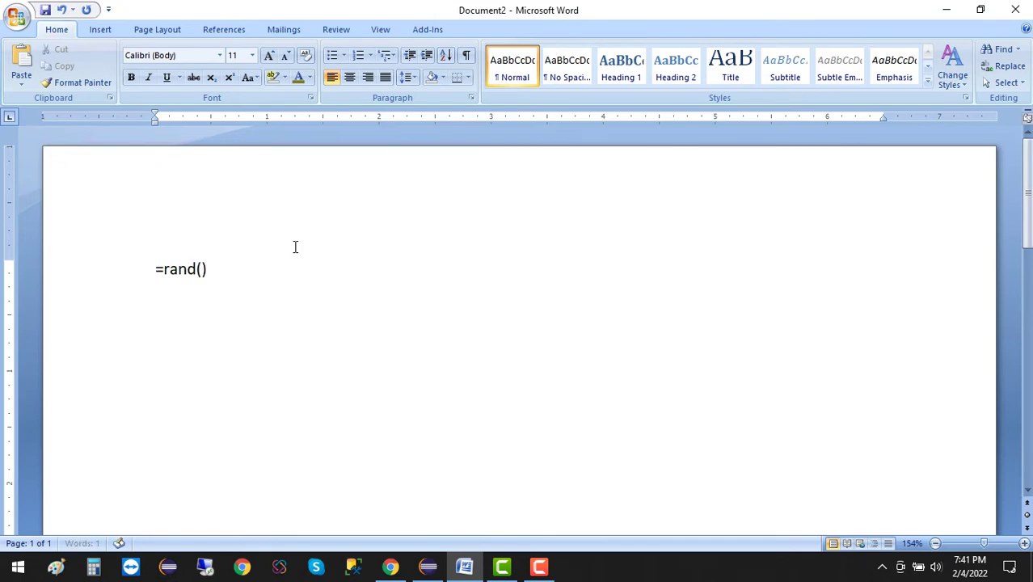
key("Return")
scroll(379, 301, "up", 2)
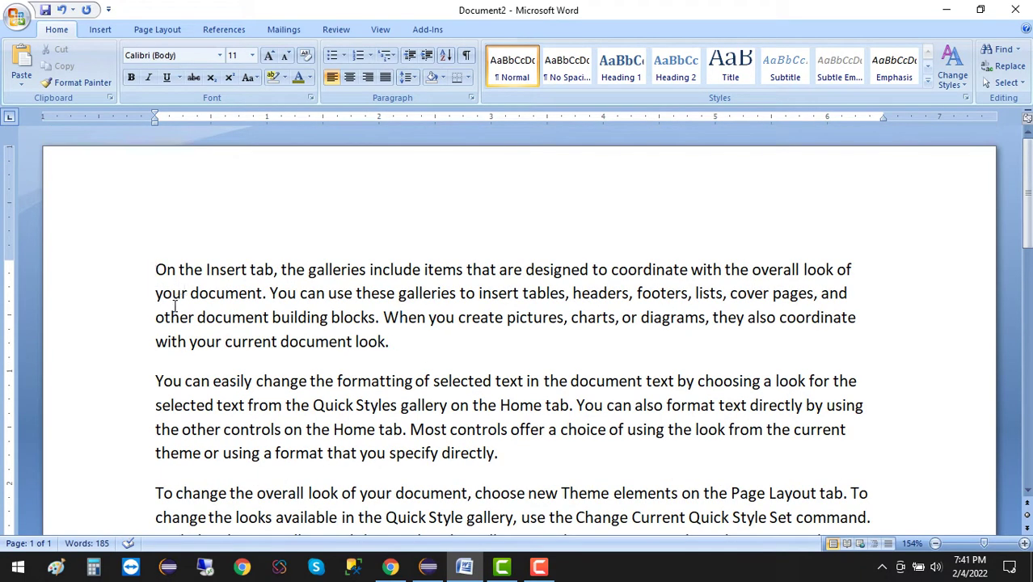
- Add the title line "Microsoft Word 2022" above the first paragraph
key("Return")
key("Up")
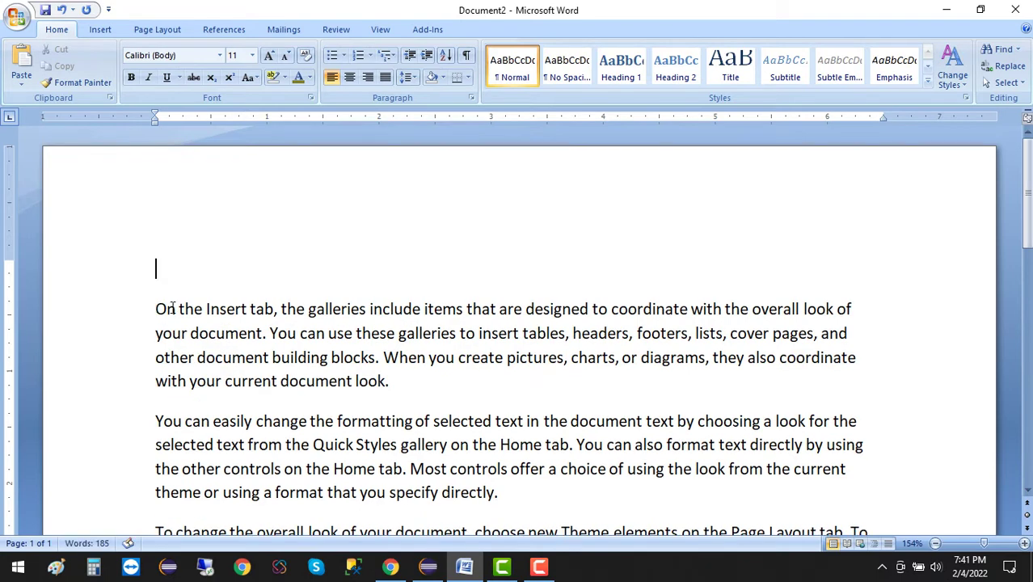
type("MS")
key("BackSpace")
type("icros")
key("BackSpace")
type("oft")
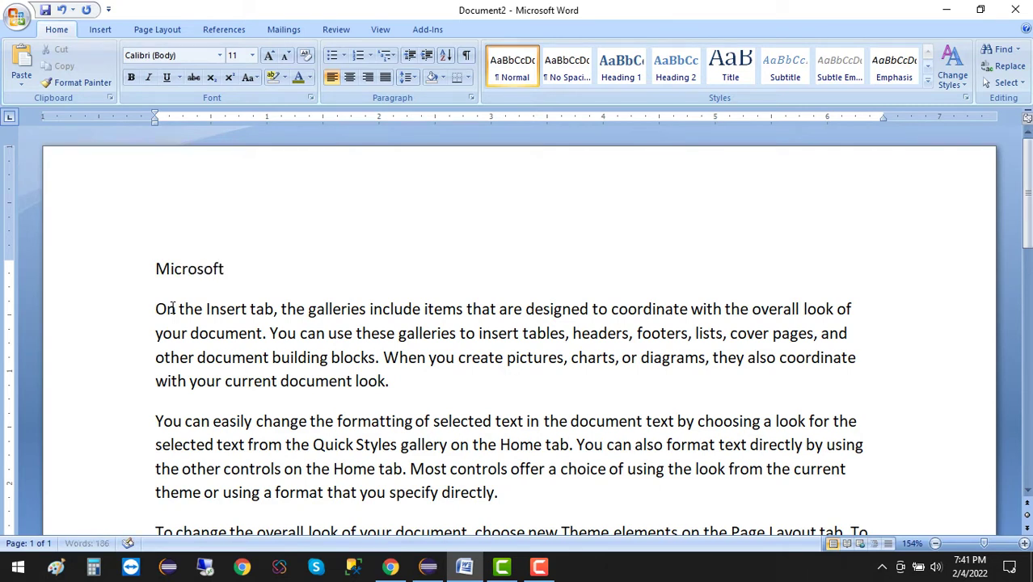
type(" Word 2022")
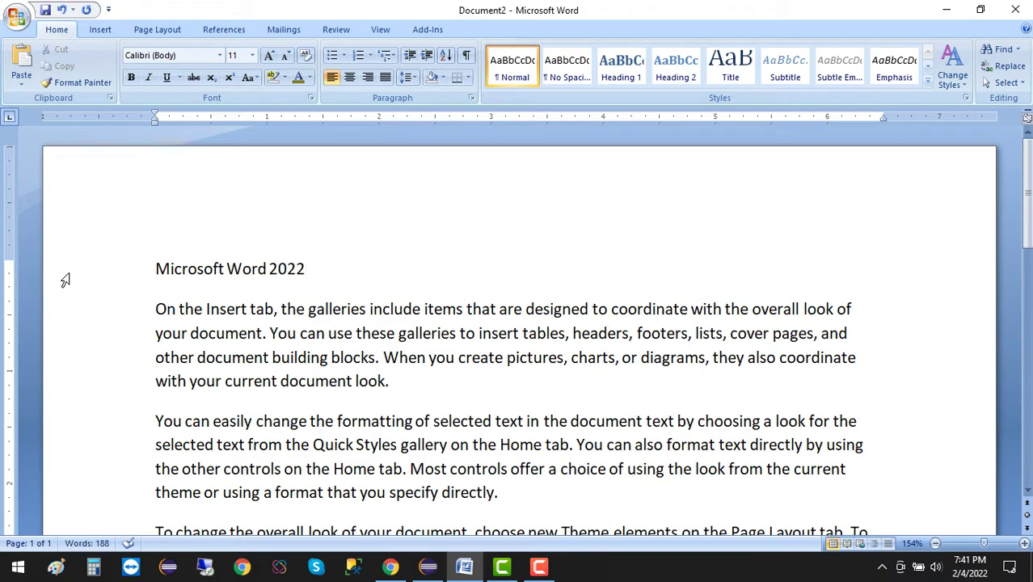
- Make the title "Microsoft Word 2022" bold and enlarge its font size to 16
left_click_drag(330, 270, 127, 252)
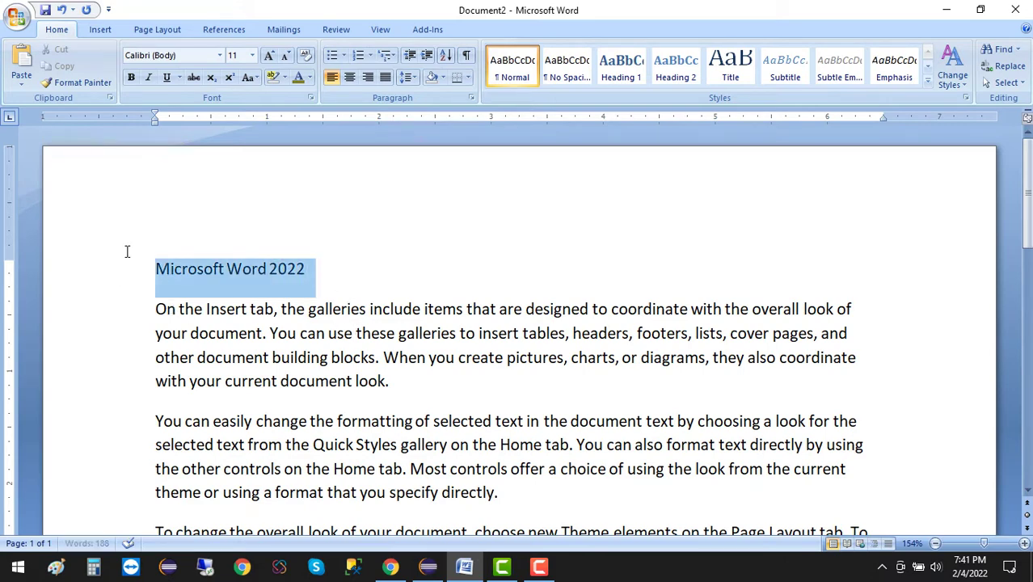
left_click(130, 77)
left_click(269, 57)
left_click(269, 56)
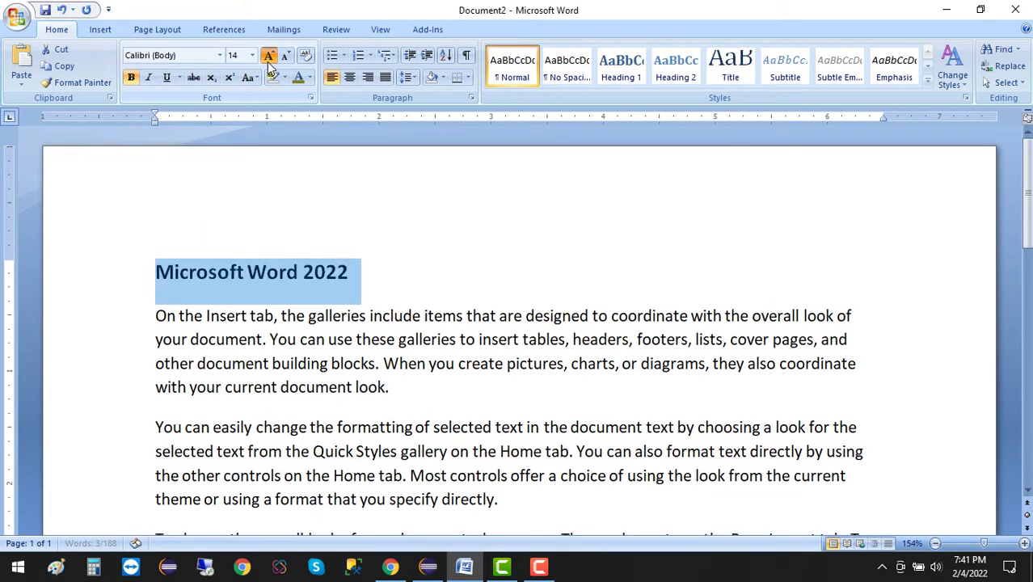
left_click(269, 57)
left_click(344, 364)
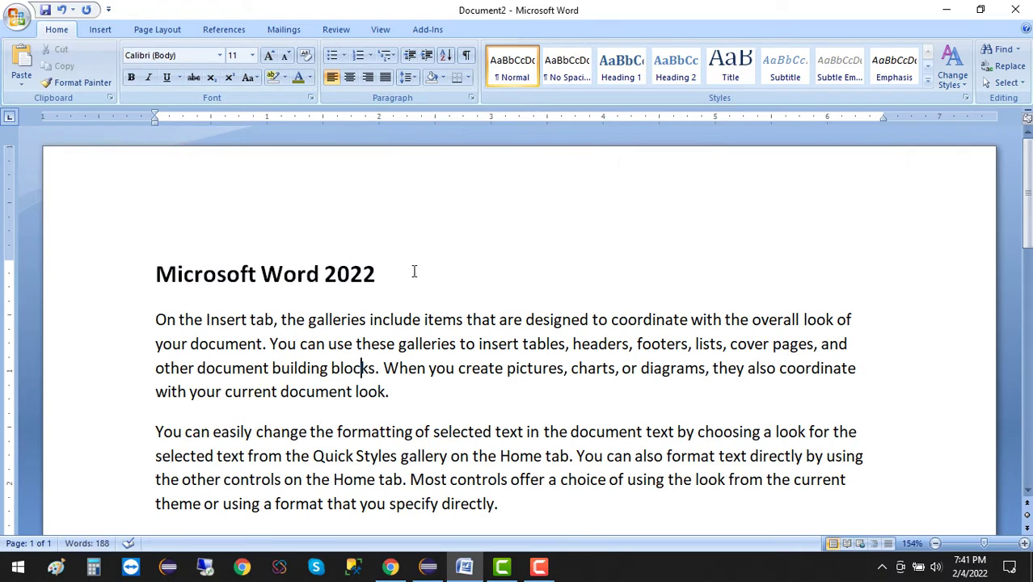
- Set the title's font colour to the standard red
left_click_drag(411, 273, 149, 263)
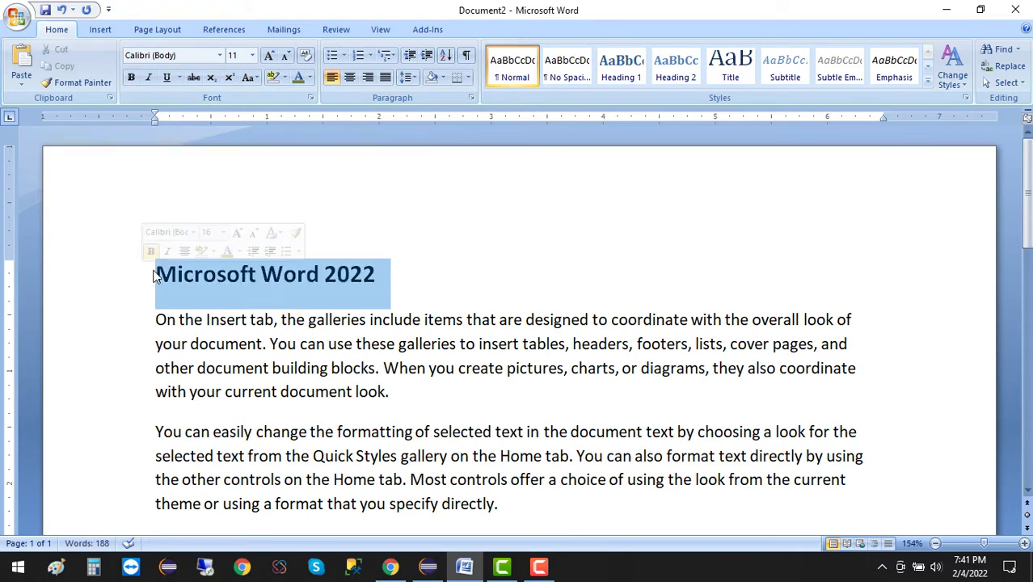
left_click(310, 78)
left_click(318, 211)
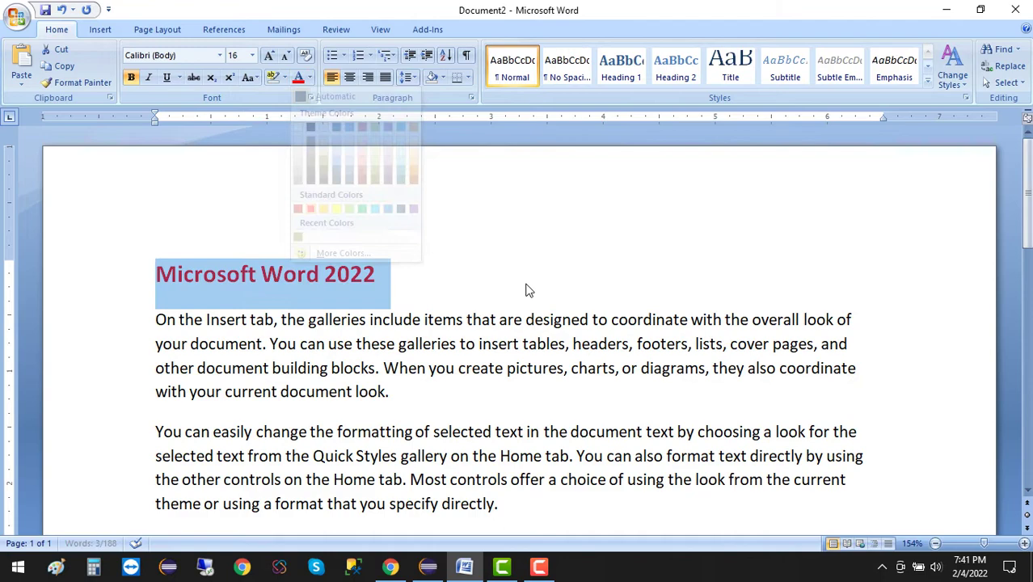
key("Right")
scroll(496, 298, "down", 1)
scroll(495, 297, "down", 1)
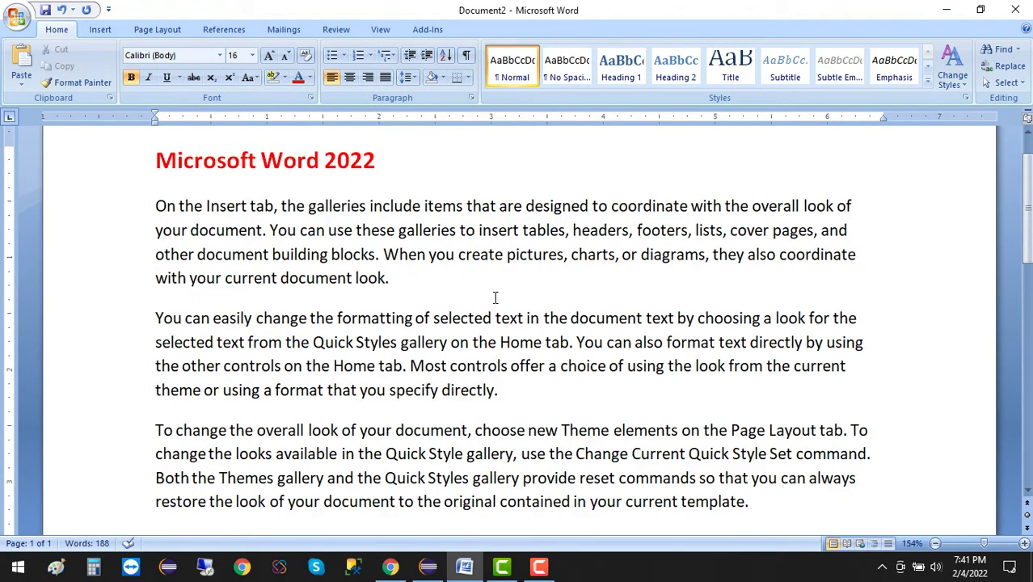
scroll(385, 177, "up", 1)
scroll(384, 176, "up", 1)
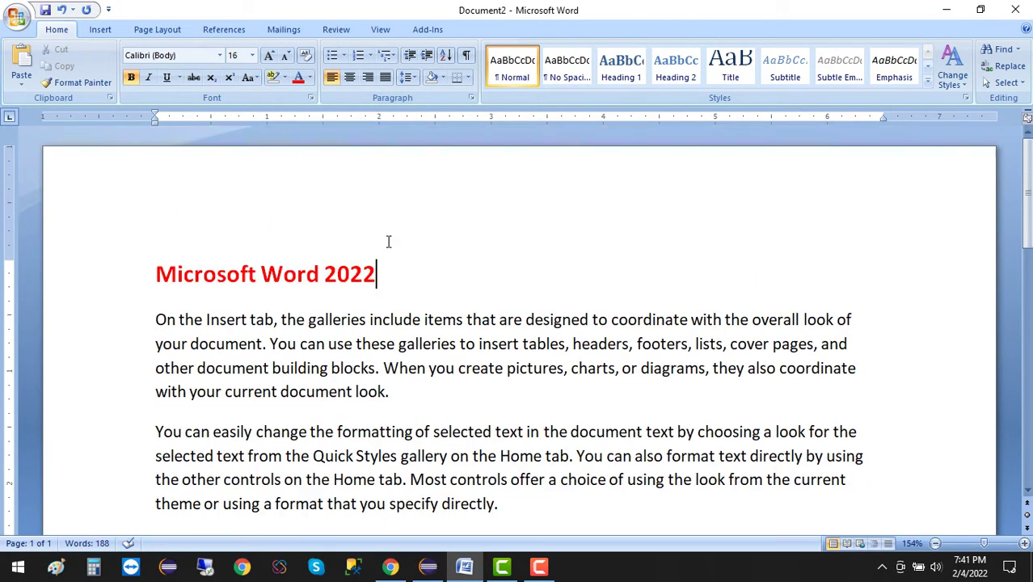
scroll(377, 257, "down", 1)
scroll(377, 259, "up", 1)
scroll(357, 306, "down", 2)
left_click_drag(387, 159, 156, 188)
left_click(244, 279)
scroll(243, 283, "up", 2)
left_click_drag(388, 275, 160, 281)
scroll(160, 280, "down", 6)
scroll(242, 323, "up", 6)
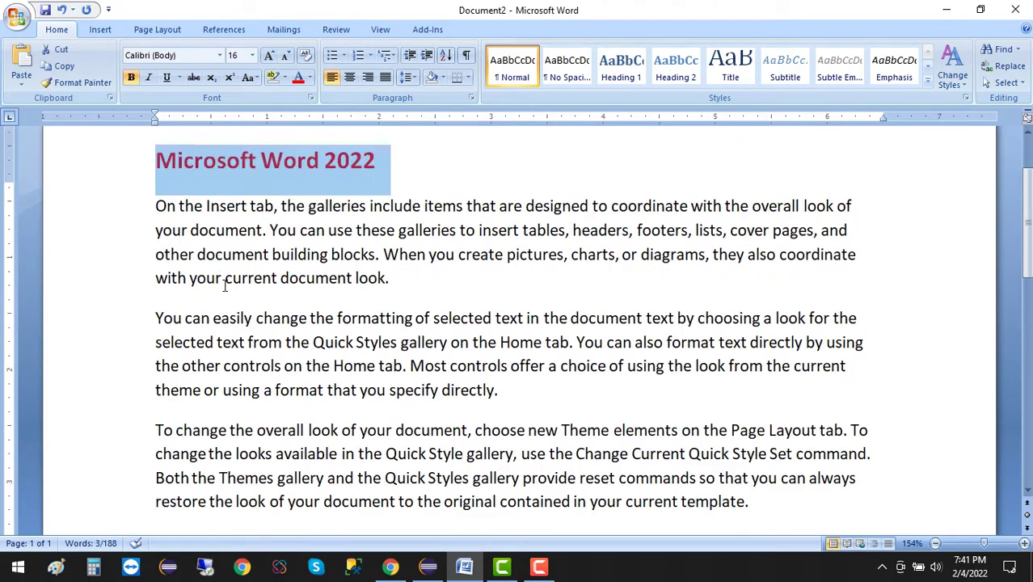
left_click(291, 368)
left_click_drag(378, 275, 203, 296)
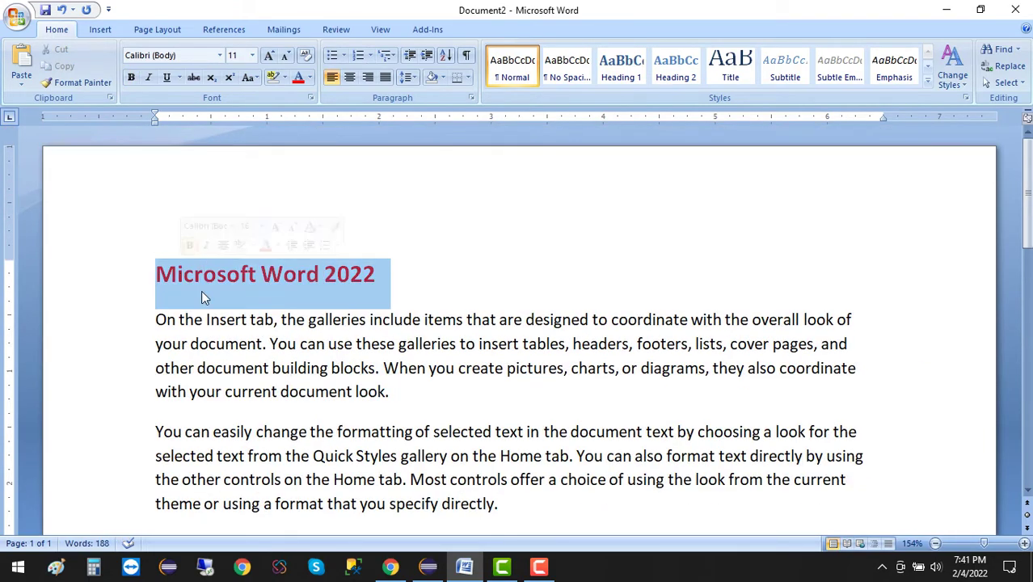
scroll(259, 346, "down", 1)
scroll(254, 427, "down", 3)
scroll(253, 404, "up", 3)
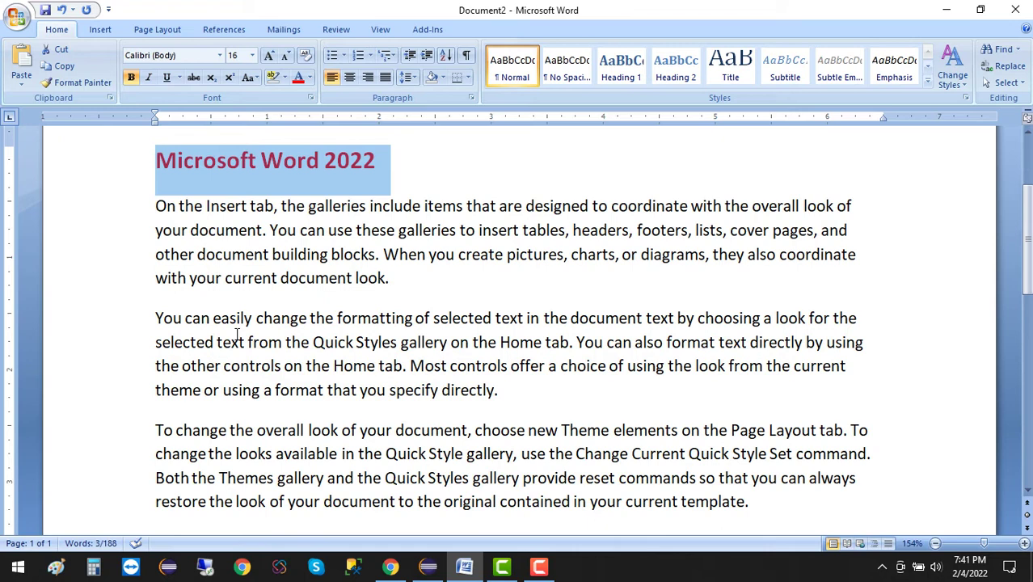
- Insert an empty line above the second paragraph and remove it again
left_click(154, 378)
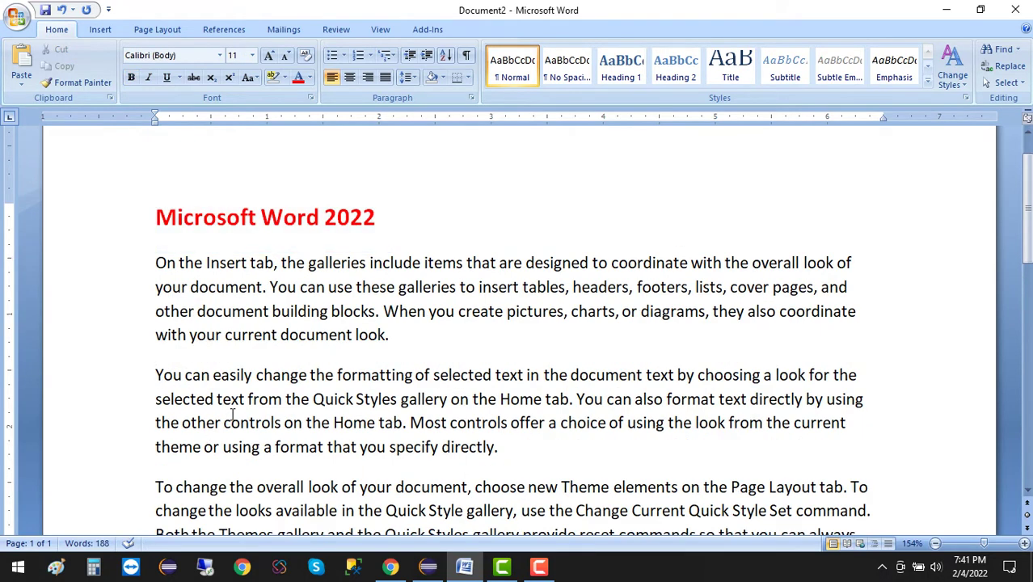
key("Return")
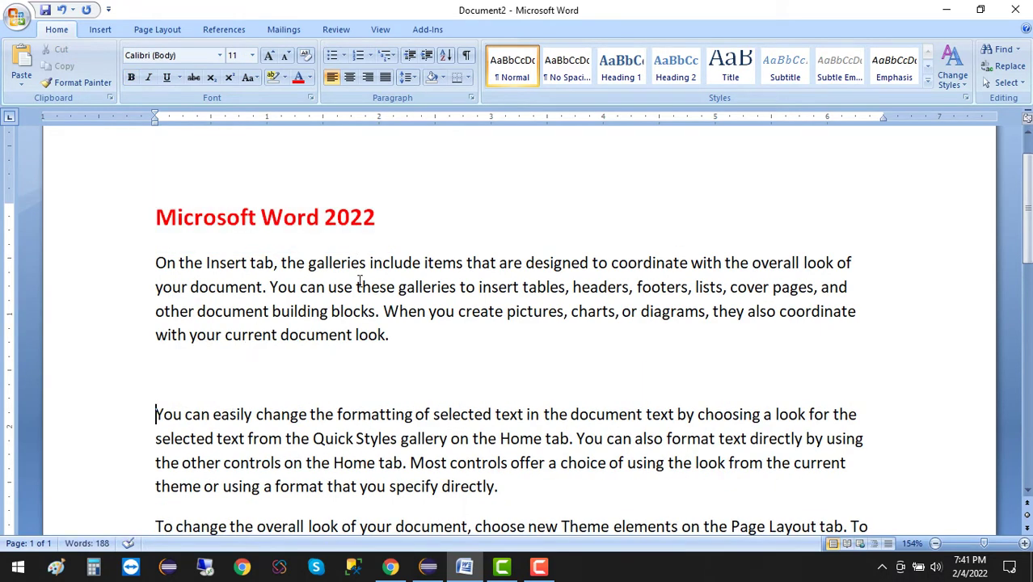
left_click(221, 438)
scroll(249, 368, "down", 3)
left_click(257, 404)
scroll(255, 377, "up", 2)
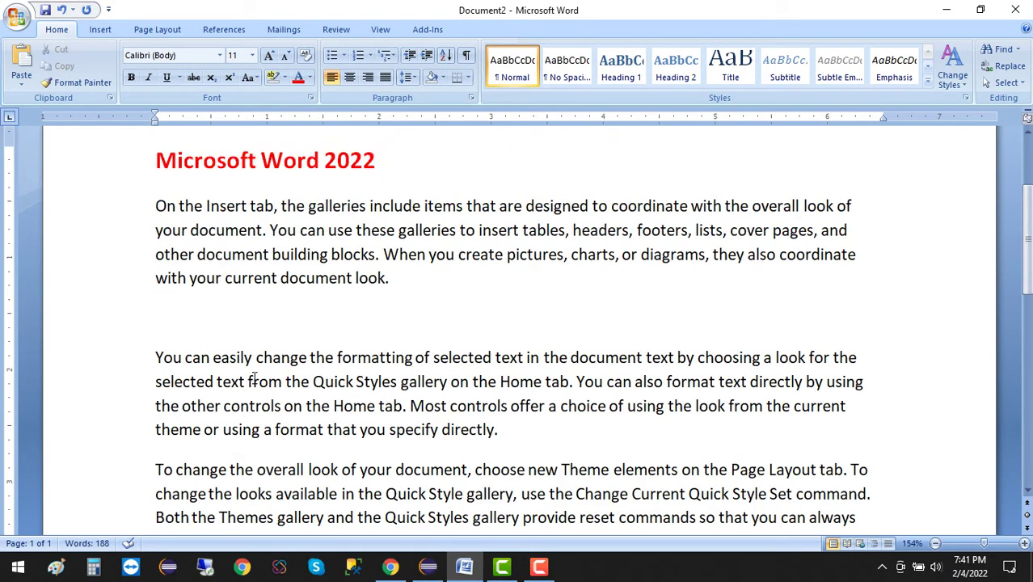
left_click(157, 327)
key("BackSpace")
left_click(376, 158)
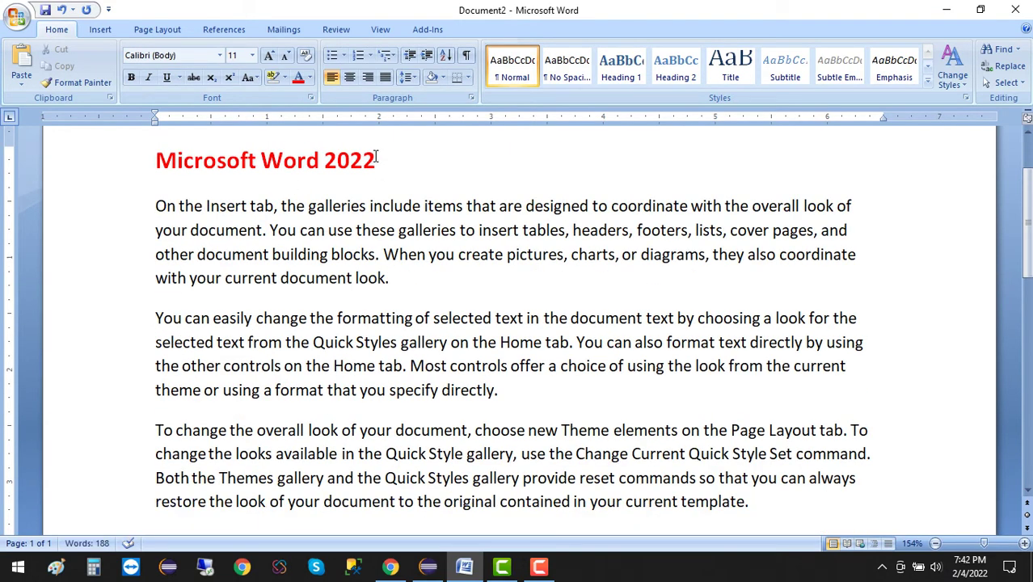
key("ctrl+shift+Left")
key("shift+Home")
scroll(226, 272, "up", 1)
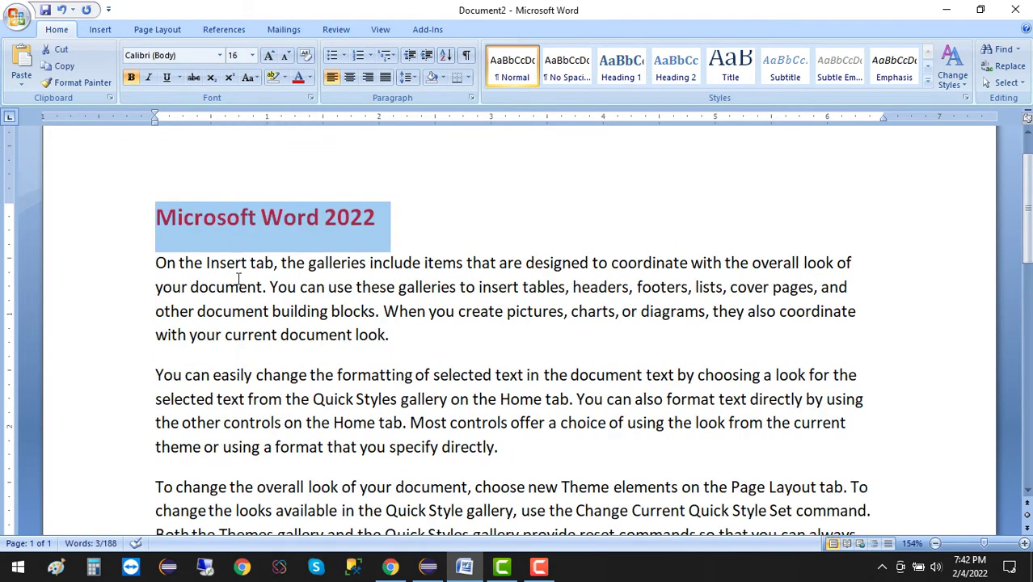
left_click(301, 287)
left_click(378, 219)
left_click(139, 229)
scroll(210, 323, "down", 1)
left_click(210, 324)
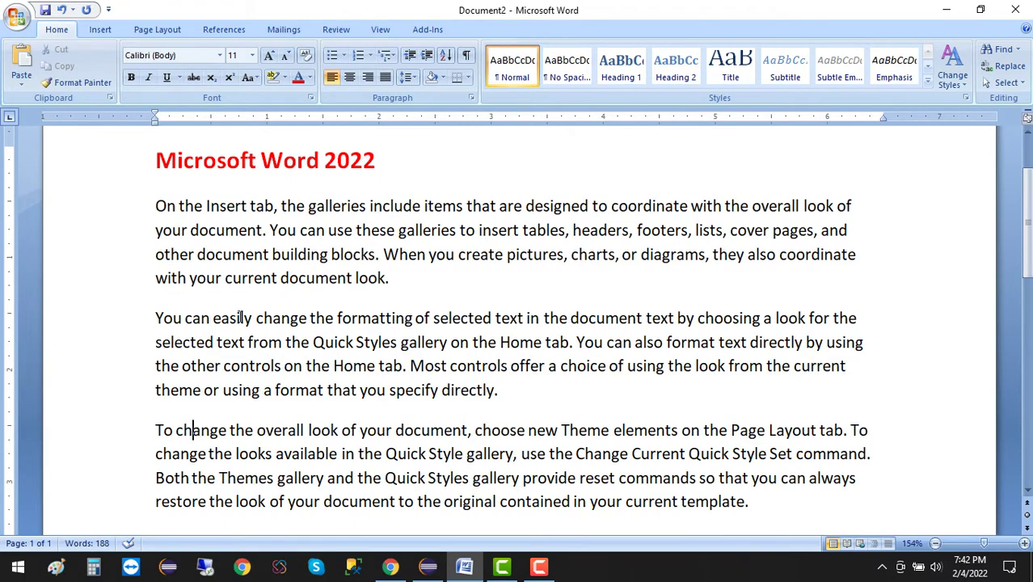
- Copy the red title line and paste it as a heading above the second paragraph
scroll(240, 316, "up", 1)
left_click(364, 220)
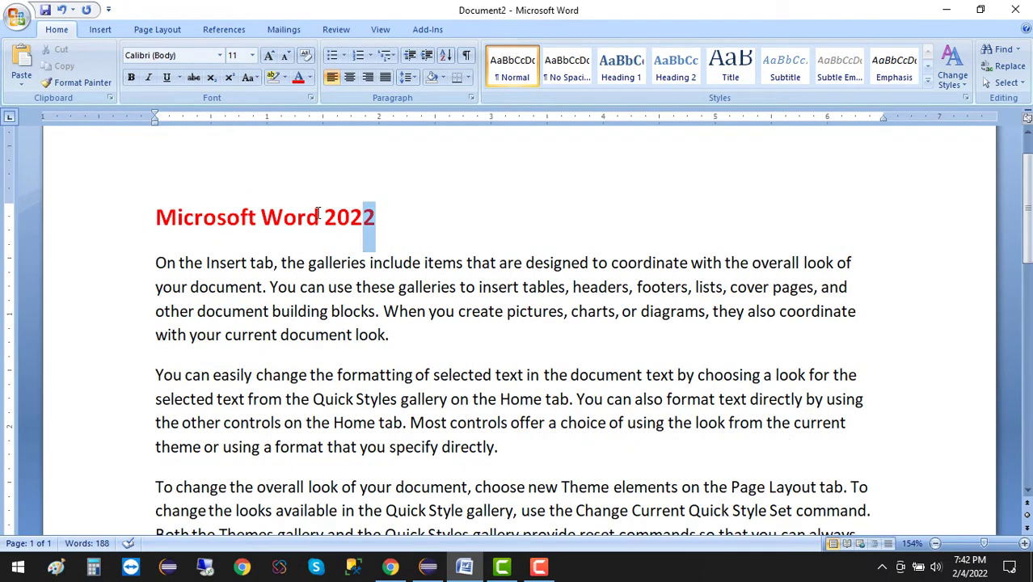
triple_click(369, 213)
key("ctrl+c")
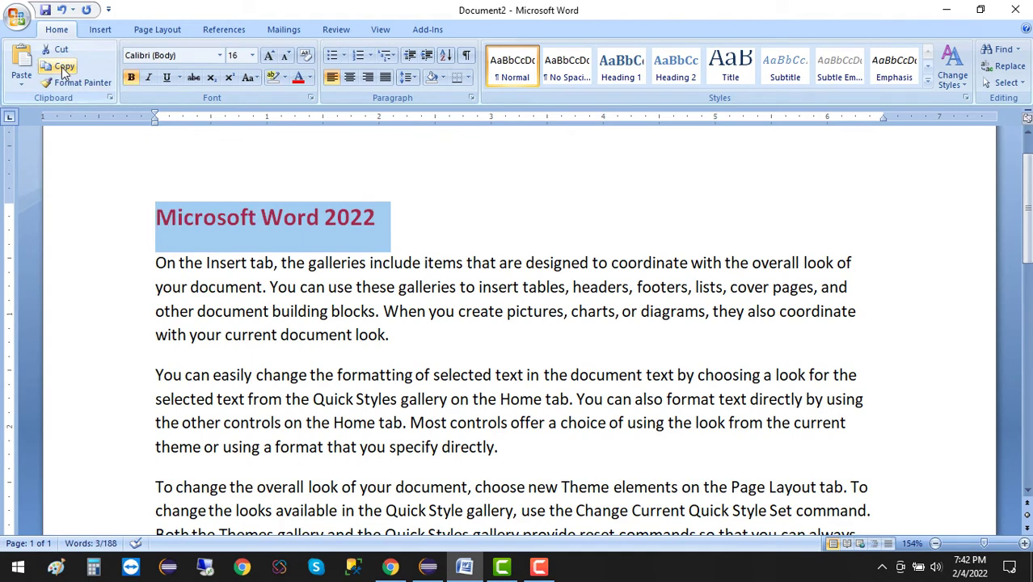
left_click(158, 374)
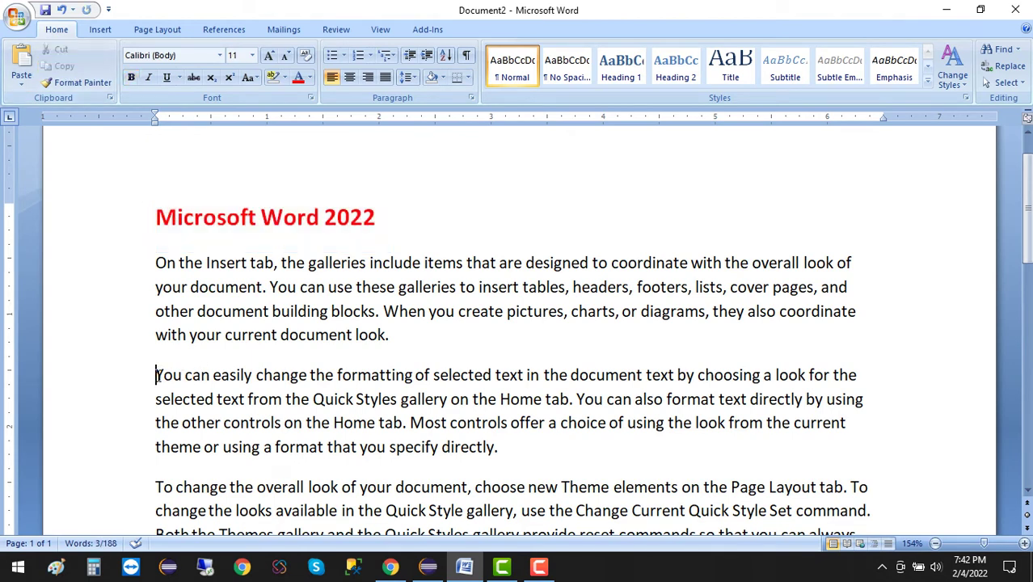
key("Right")
key("Right")
key("Right")
left_click(22, 60)
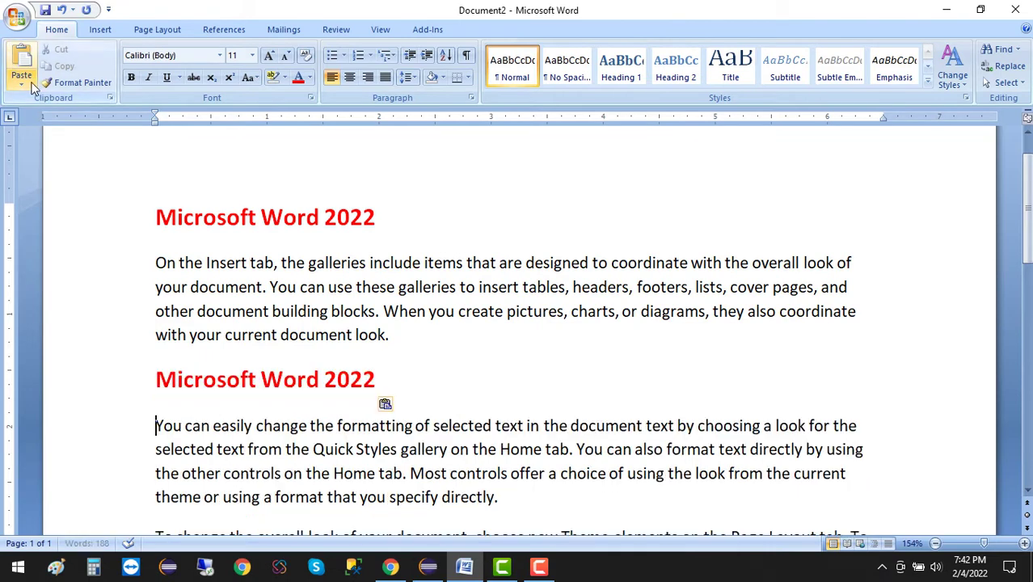
- Paste the copied title as a heading above the third paragraph, "To change the overall look of your document"
scroll(106, 226, "down", 3)
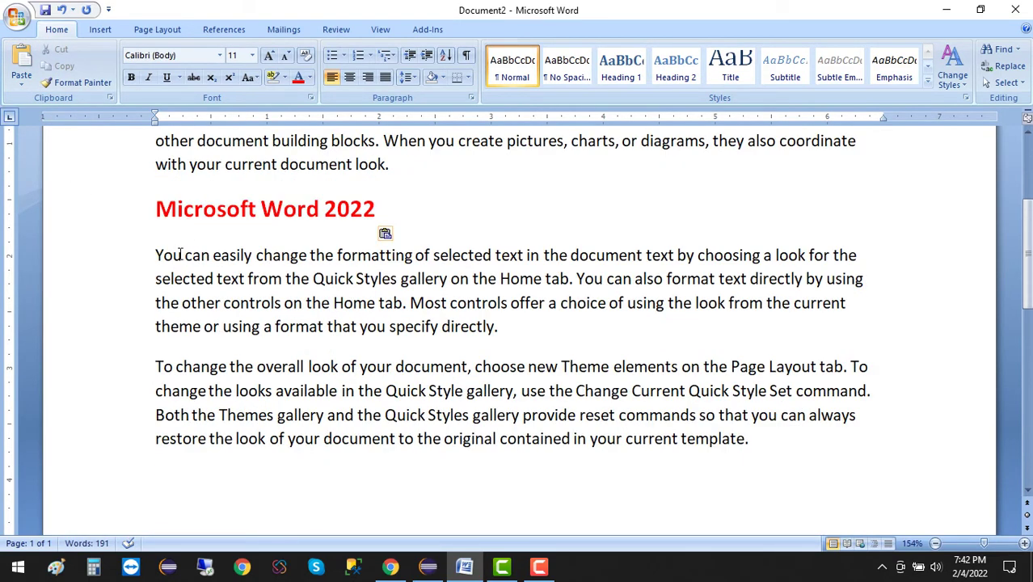
left_click(156, 366)
left_click(21, 62)
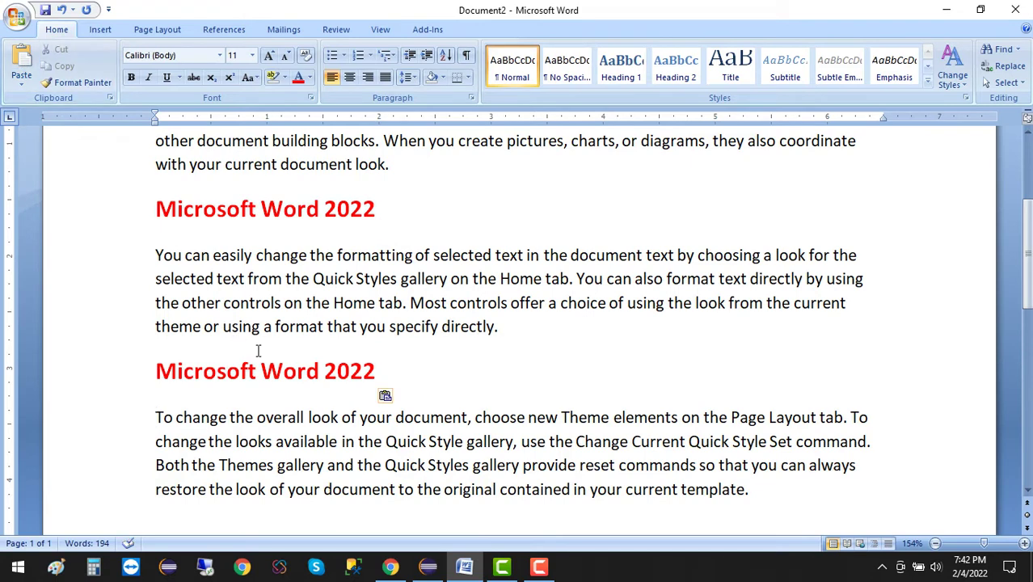
- Look through the document to compare the original title with its pasted copies above the other paragraphs
scroll(257, 350, "up", 3)
left_click_drag(387, 277, 159, 273)
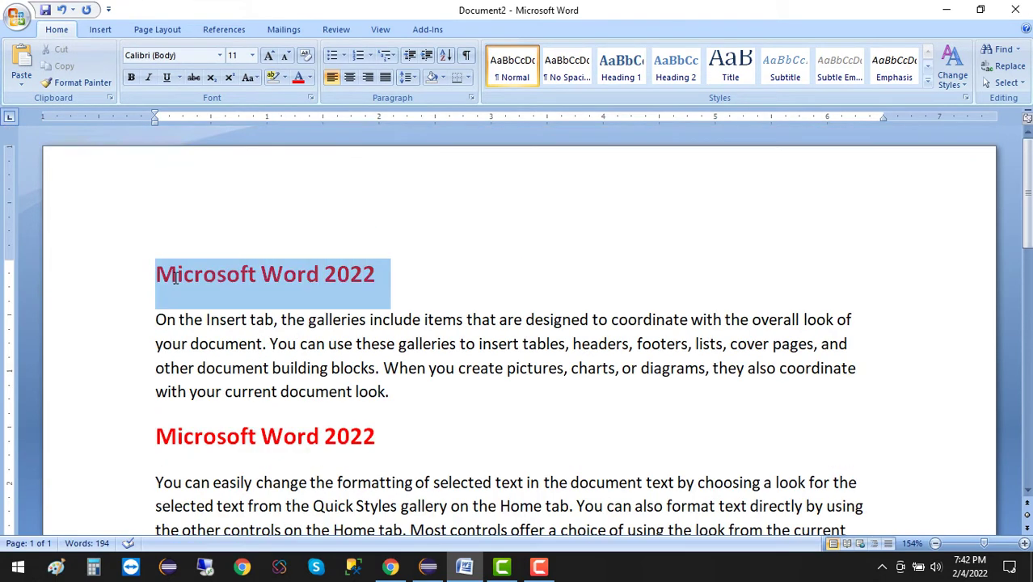
left_click(259, 343)
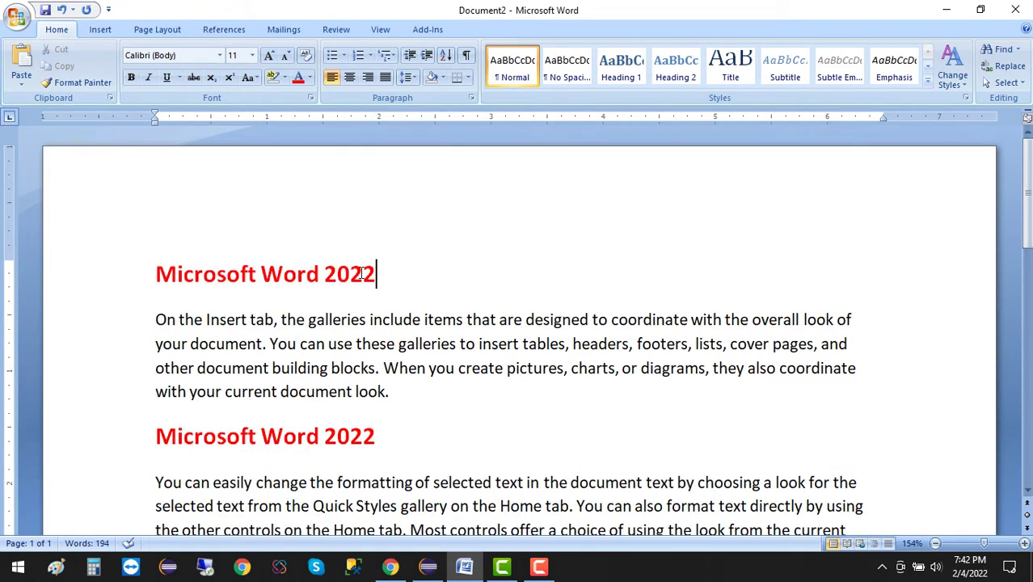
left_click_drag(377, 274, 202, 275)
scroll(281, 376, "down", 1)
scroll(282, 376, "down", 2)
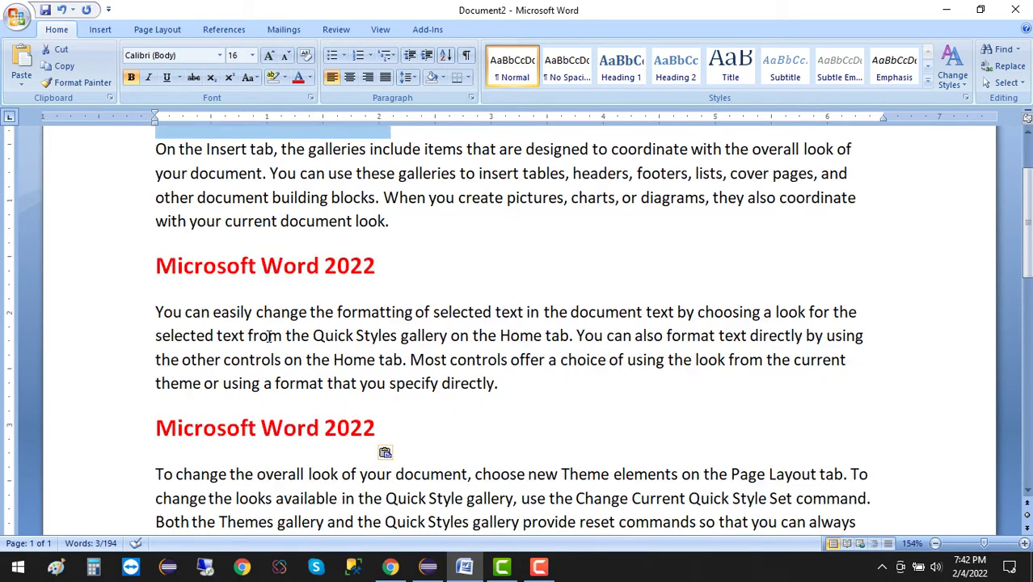
scroll(353, 437, "up", 2)
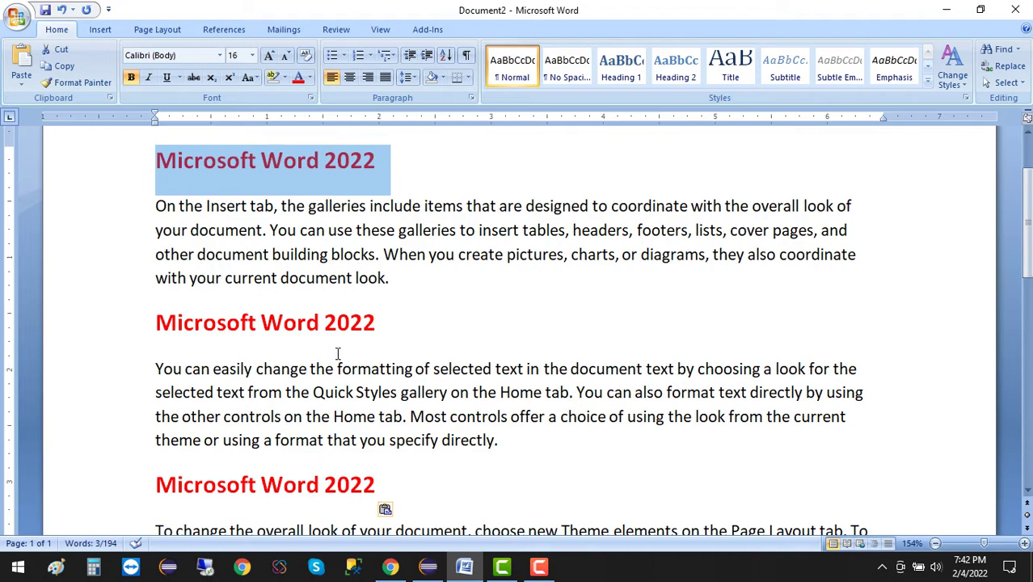
scroll(365, 394, "down", 1)
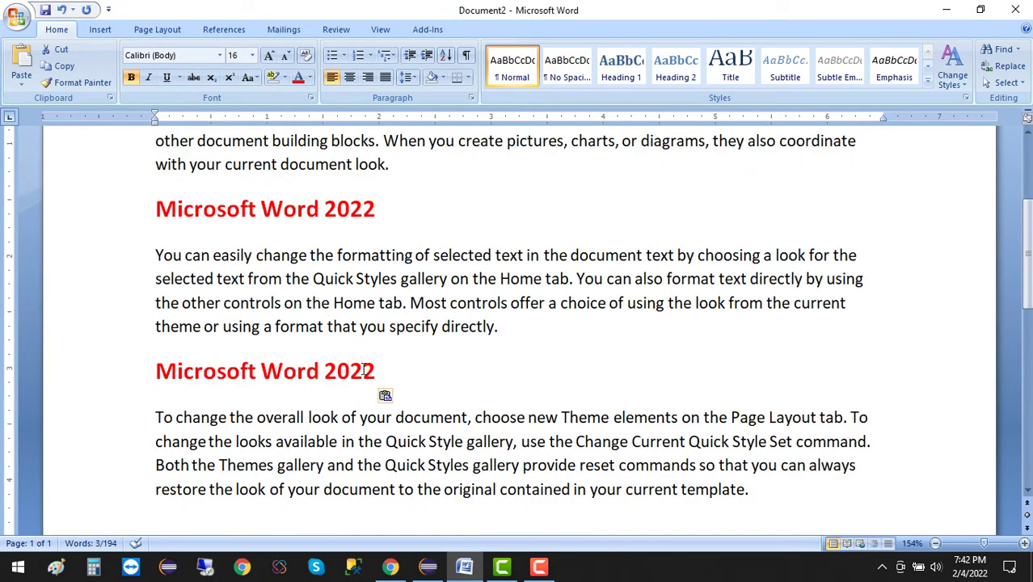
scroll(365, 369, "up", 3)
left_click(345, 391)
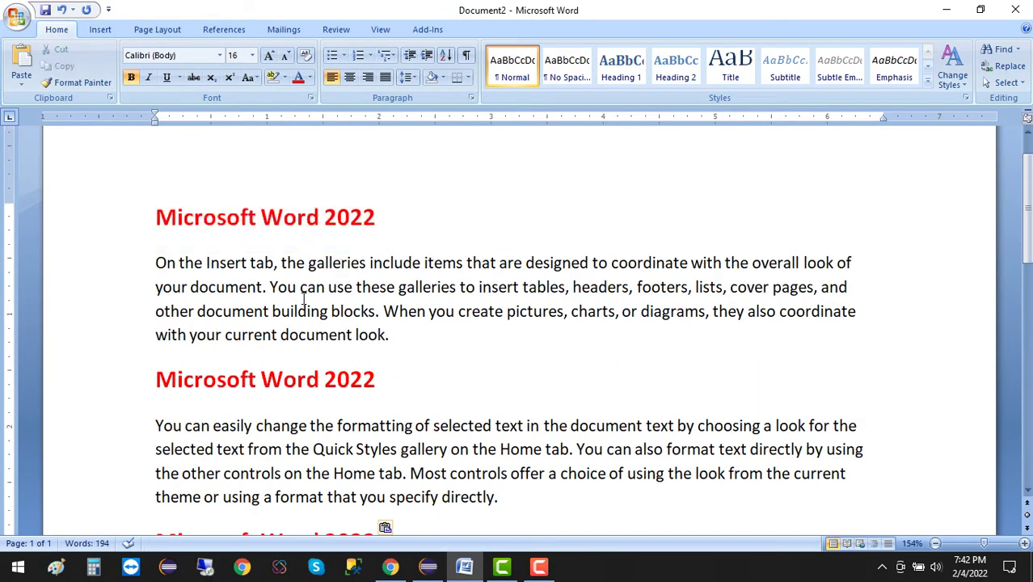
scroll(303, 298, "down", 1)
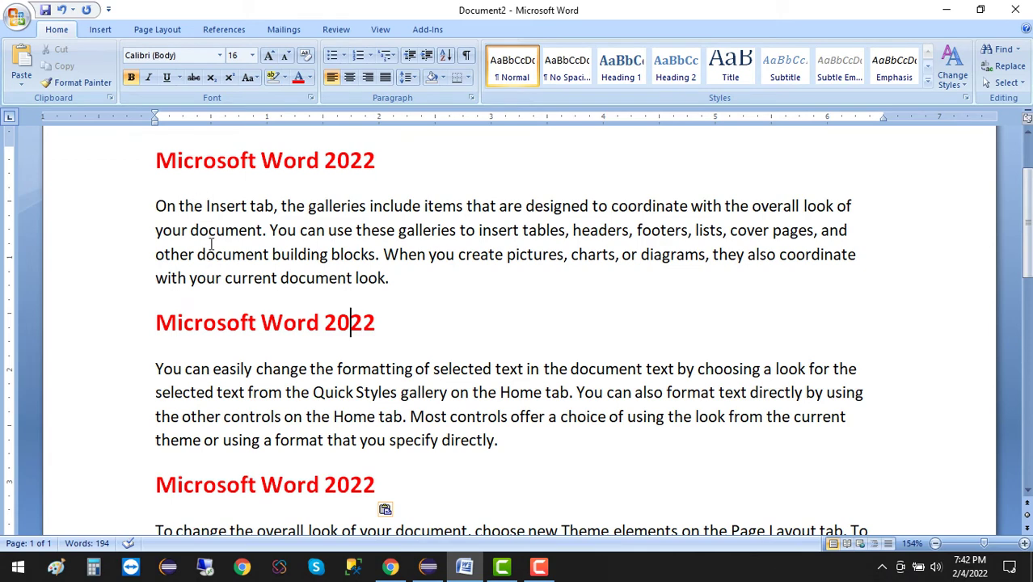
left_click_drag(156, 161, 368, 193)
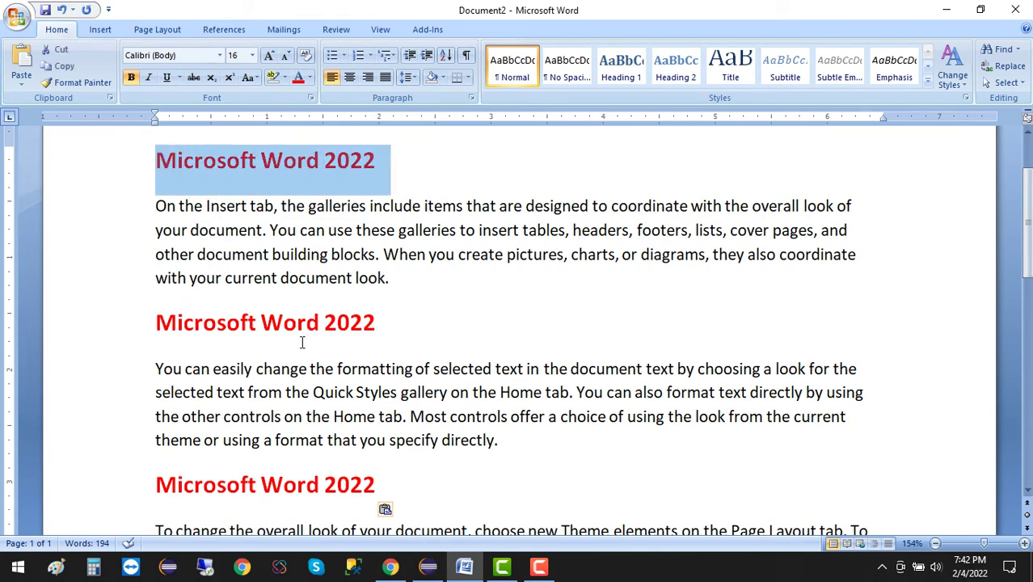
scroll(302, 342, "down", 1)
scroll(349, 356, "down", 2)
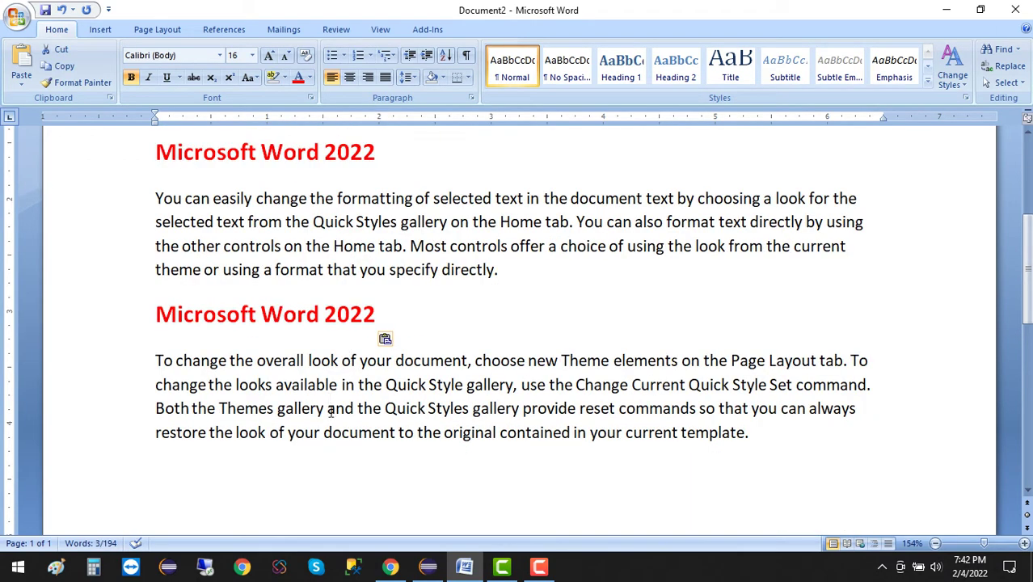
scroll(332, 351, "up", 3)
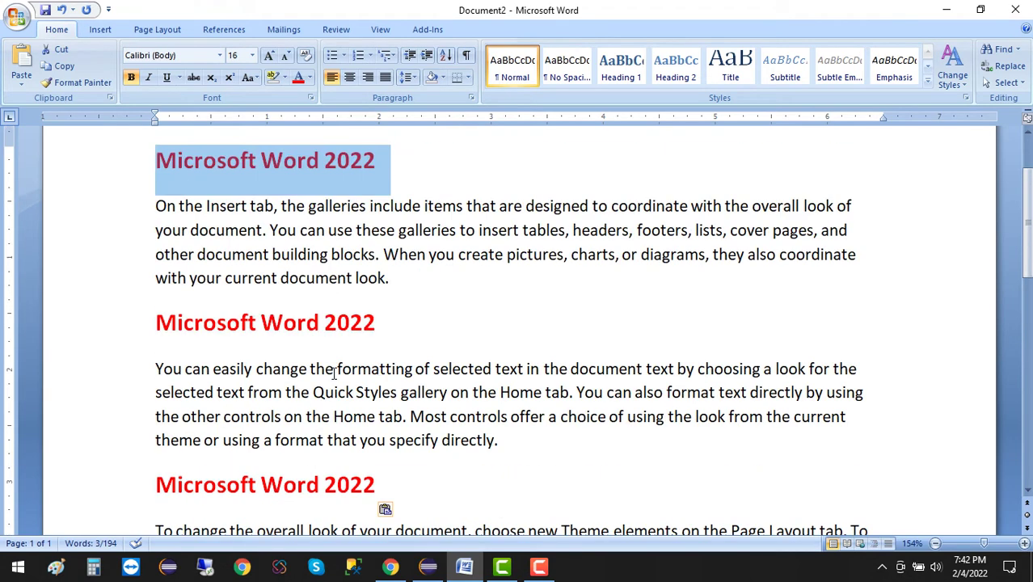
left_click(326, 325)
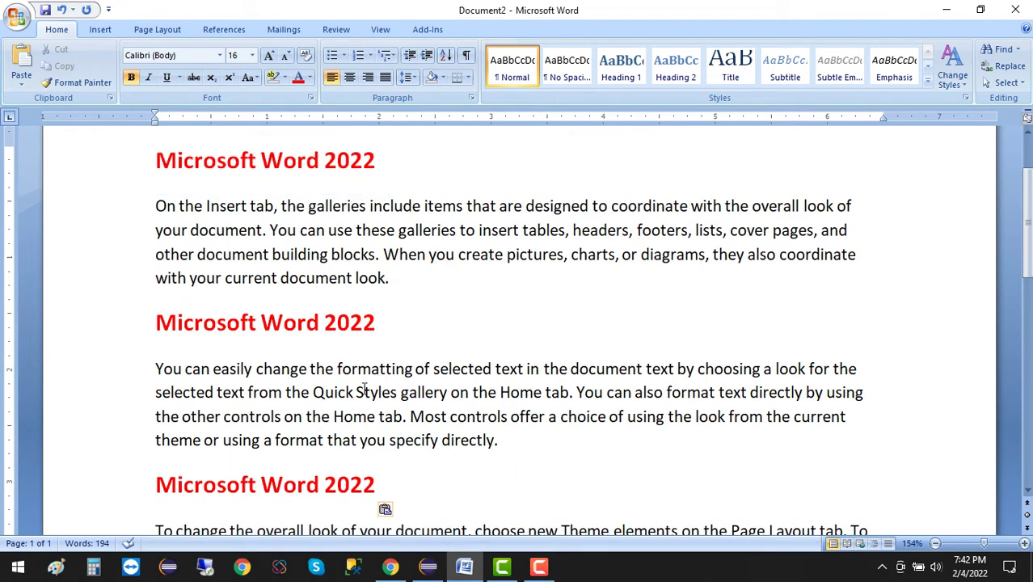
- Delete the pasted copies of the red title above the third and second paragraphs
scroll(365, 389, "down", 3)
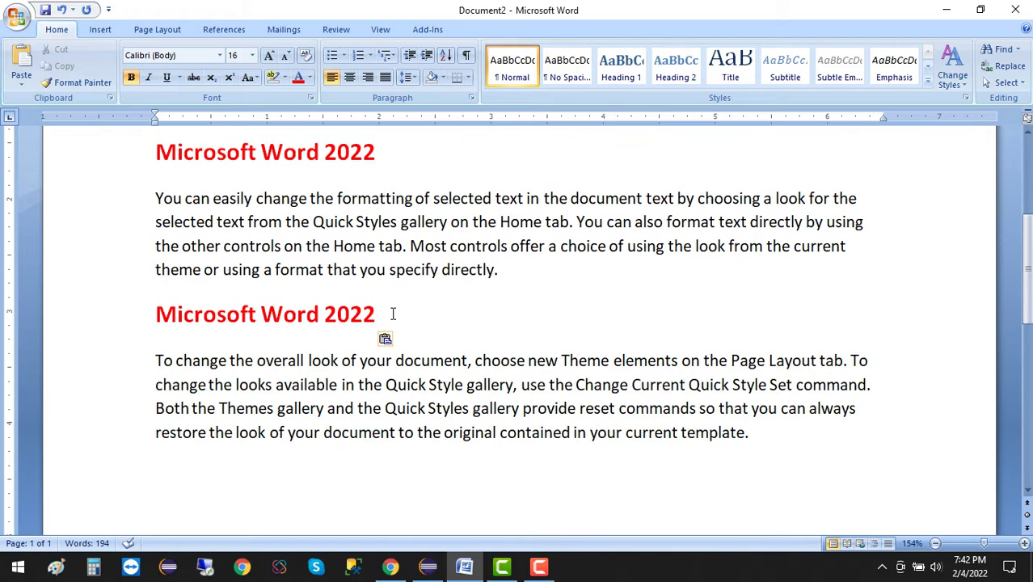
left_click_drag(392, 311, 205, 316)
key("Delete")
scroll(224, 330, "up", 2)
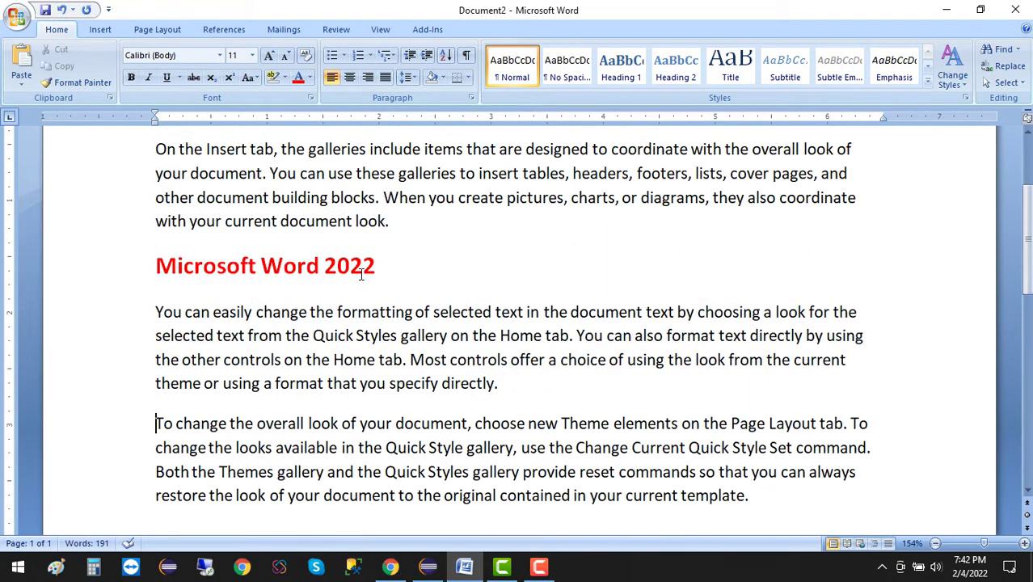
left_click(377, 267)
key("shift+Home")
scroll(294, 385, "up", 3)
key("Delete")
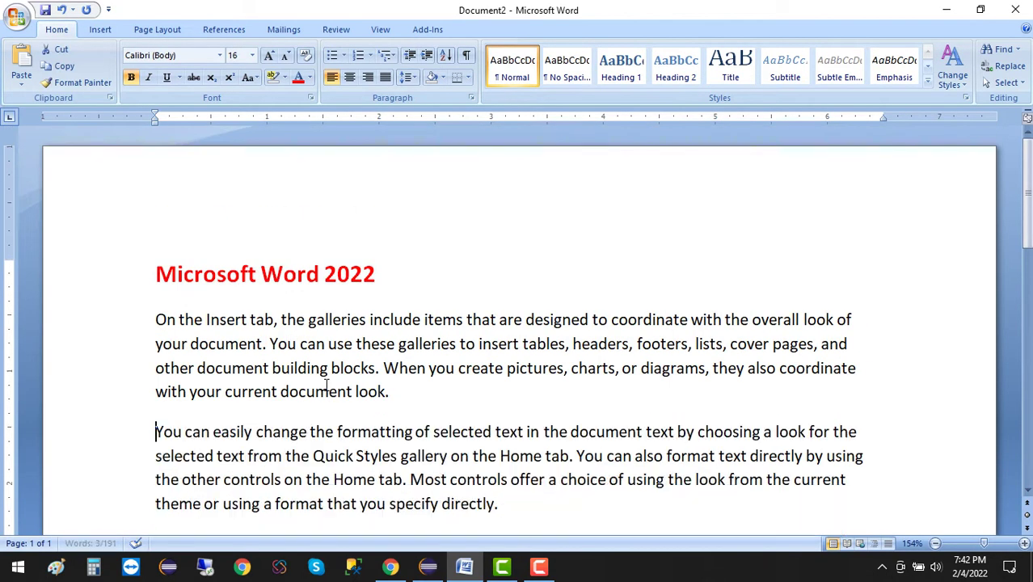
- Look over the remaining title and the three paragraphs, highlighting the title, the first paragraph and the third paragraph
left_click(391, 269)
scroll(372, 332, "down", 2)
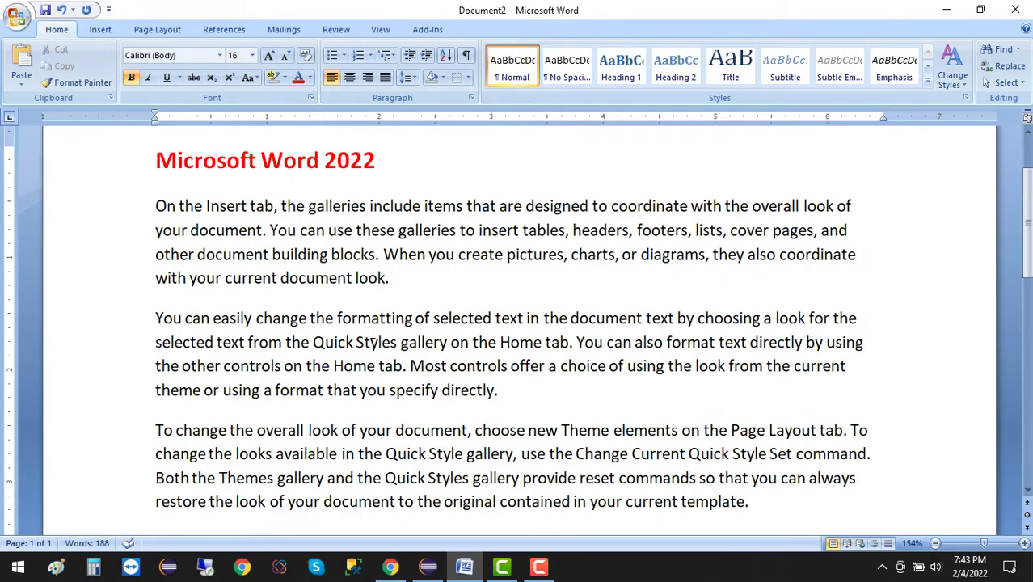
scroll(372, 333, "up", 2)
left_click_drag(397, 387, 108, 295)
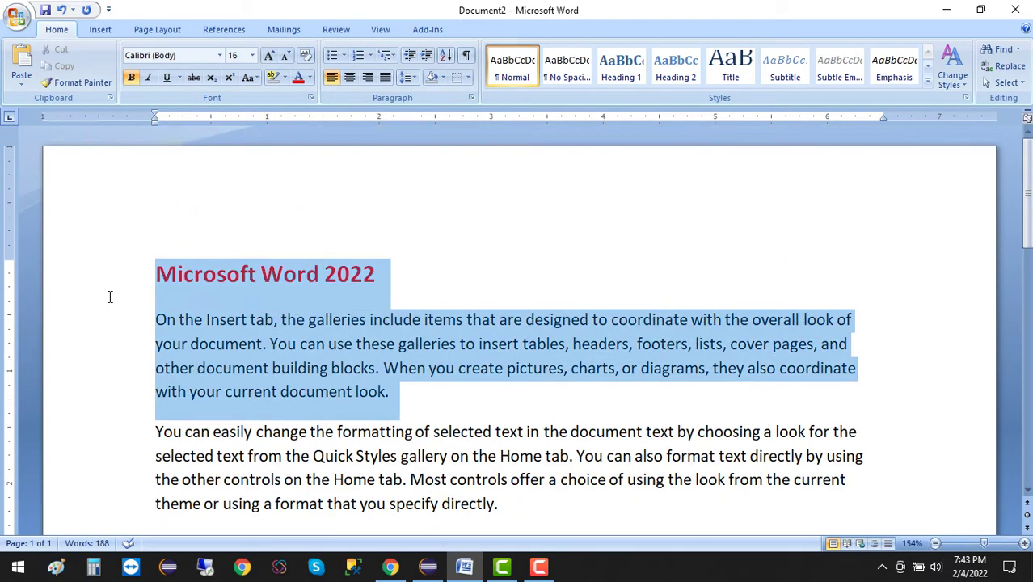
left_click(235, 369)
scroll(218, 373, "down", 2)
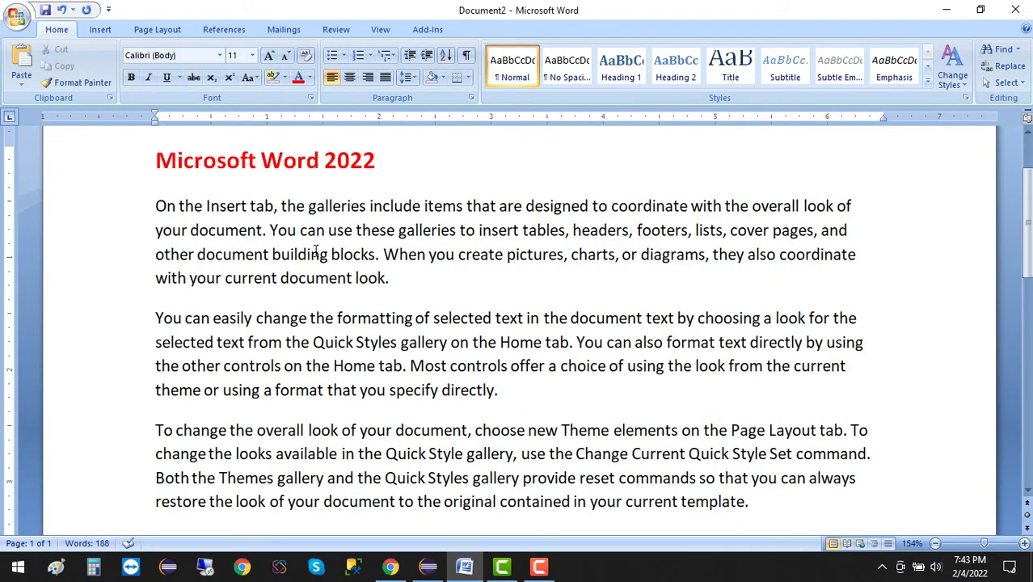
left_click_drag(154, 430, 751, 493)
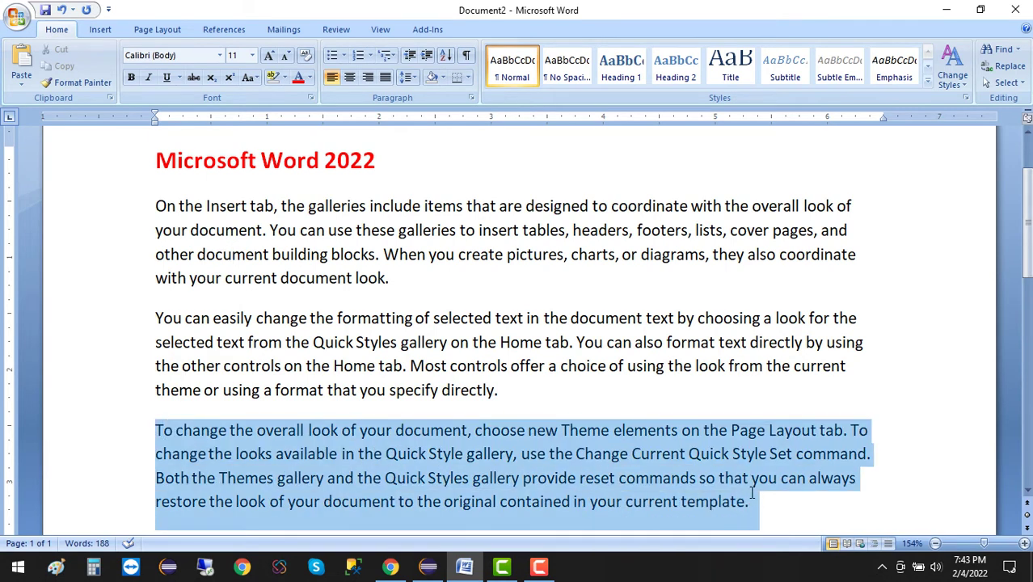
left_click(343, 168)
left_click(392, 164, "shift")
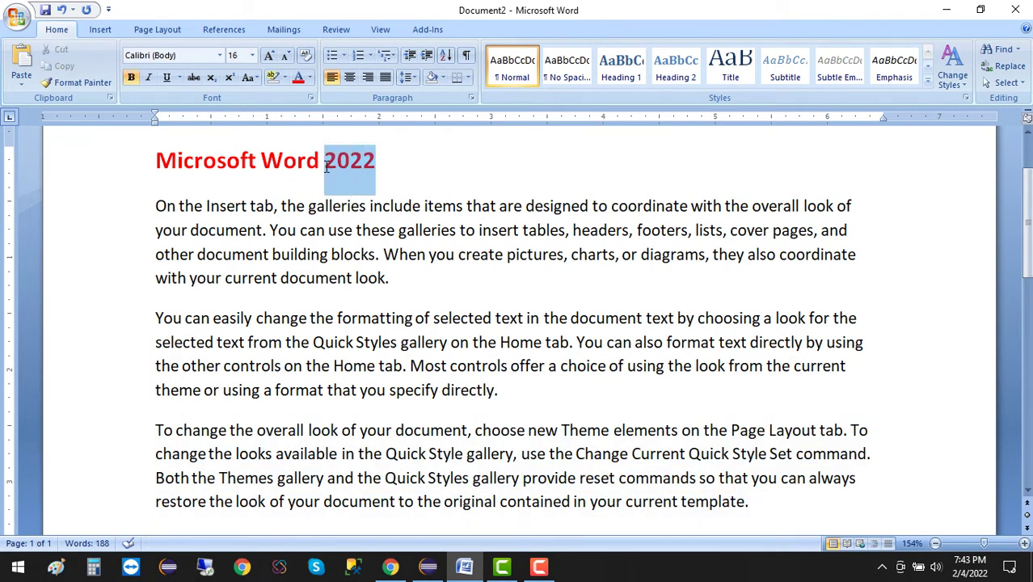
left_click(320, 257)
left_click(391, 278)
left_click(129, 230, "shift")
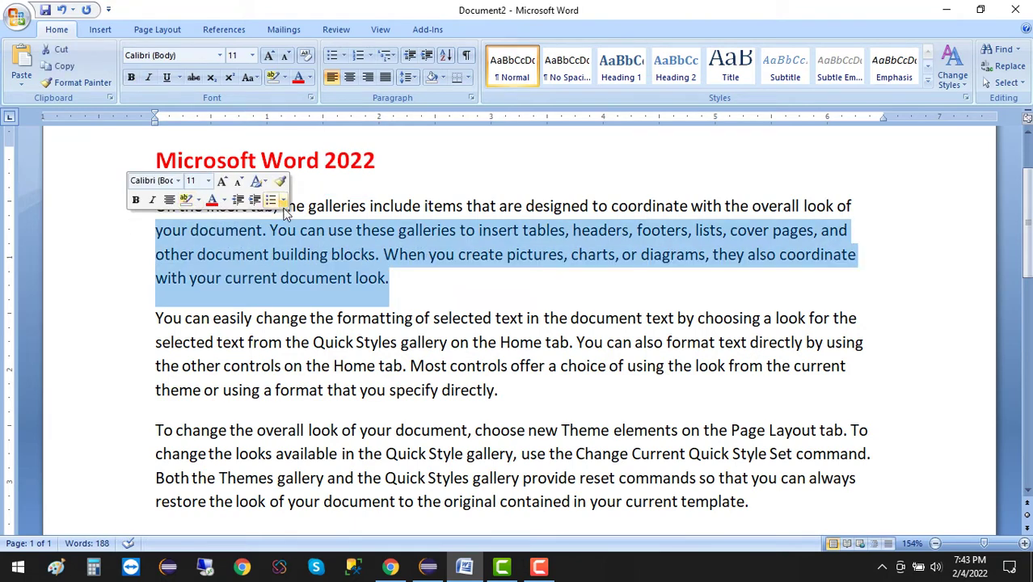
left_click(289, 255)
scroll(343, 242, "up", 2)
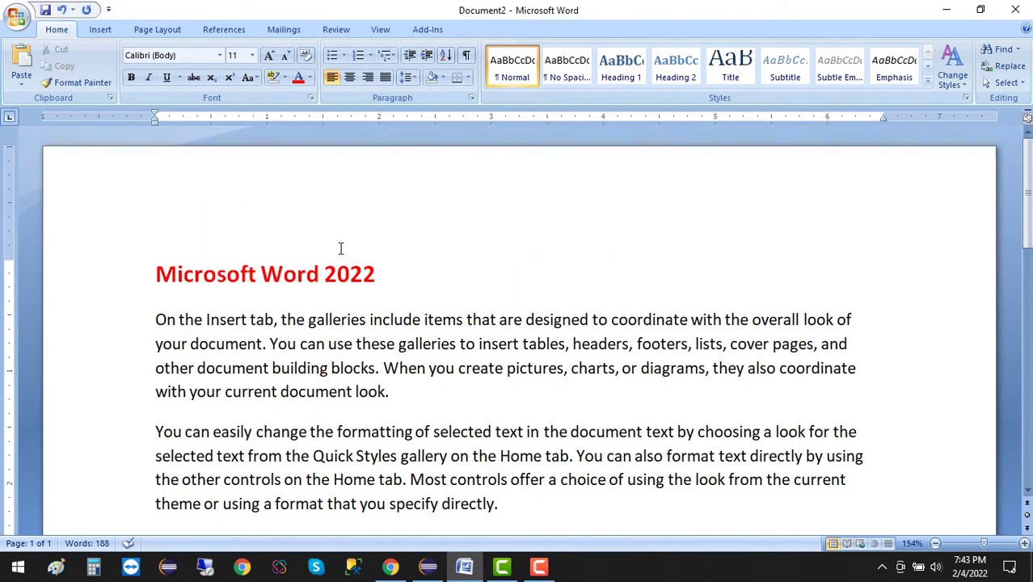
left_click(384, 275)
scroll(266, 314, "down", 1)
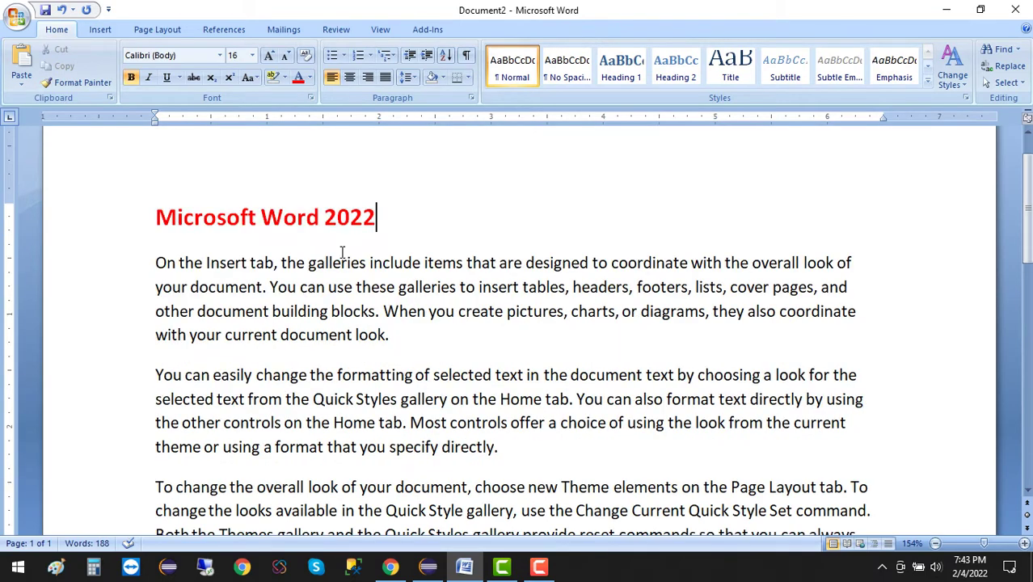
scroll(344, 275, "down", 1)
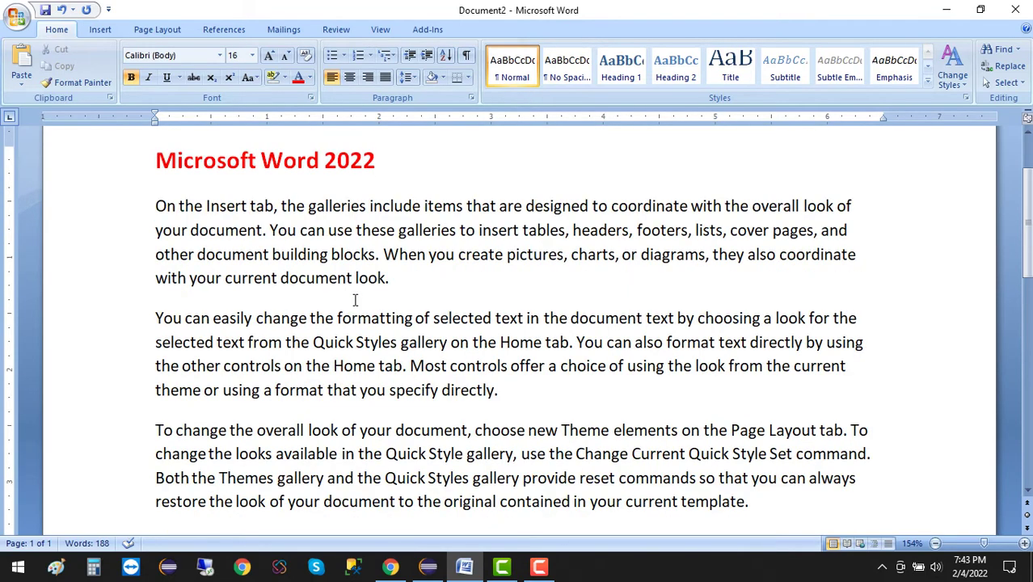
key("shift+Home")
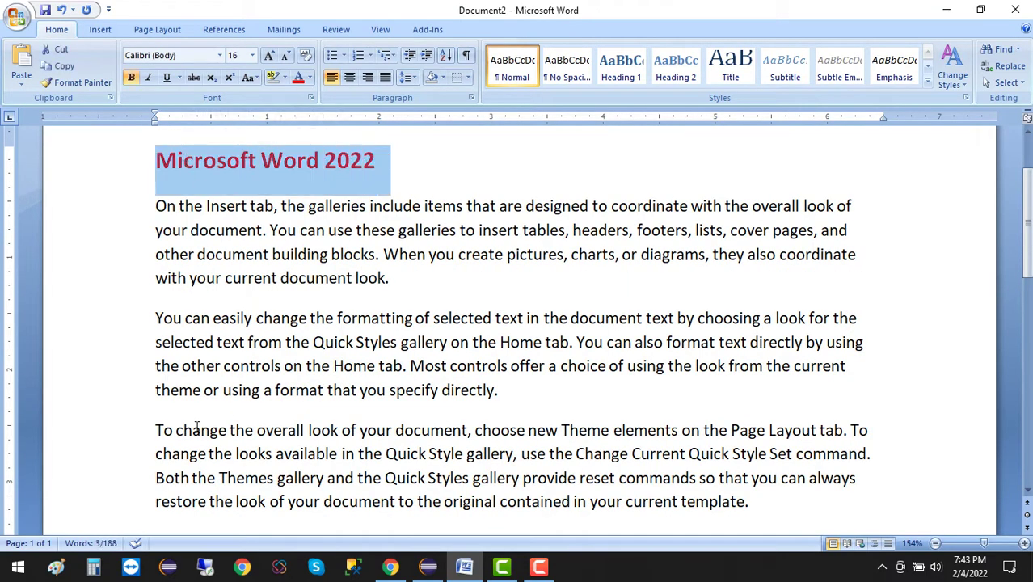
- Insert an empty line above the third paragraph, "To change the overall look of your document"
left_click(196, 430)
key("Home")
key("Return")
key("Up")
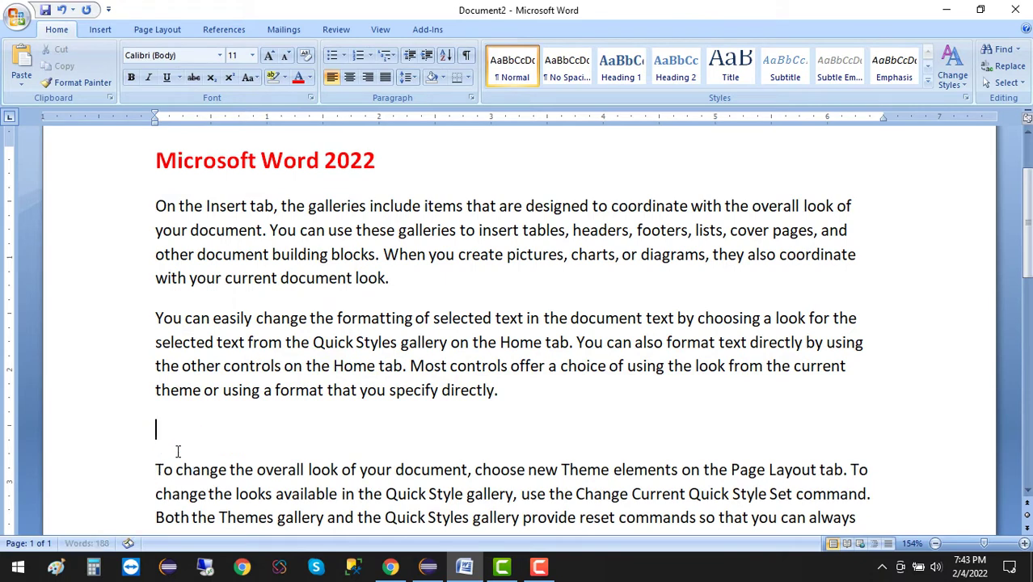
type("Mic")
key("BackSpace")
key("BackSpace")
key("BackSpace")
- Cut the red title "Microsoft Word 2022" from above the first paragraph and paste it on the empty line above the third paragraph
left_click_drag(377, 162, 155, 159)
key("ctrl+c")
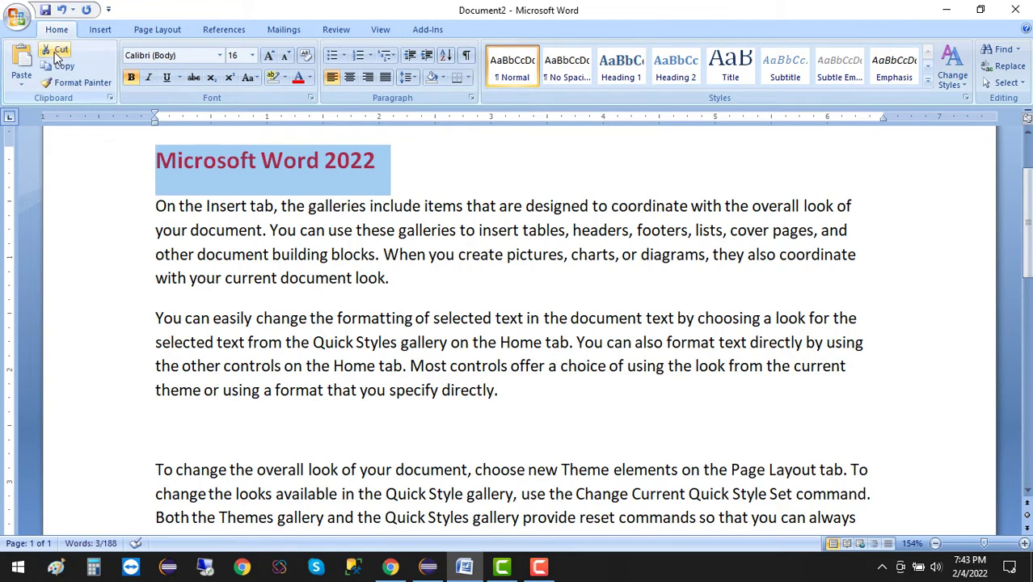
left_click(55, 53)
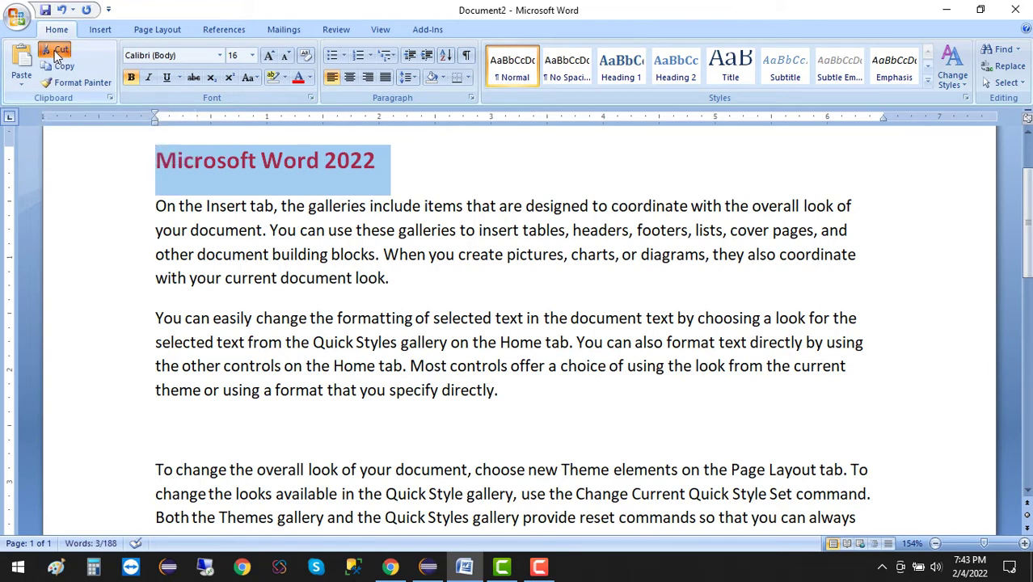
left_click(54, 50)
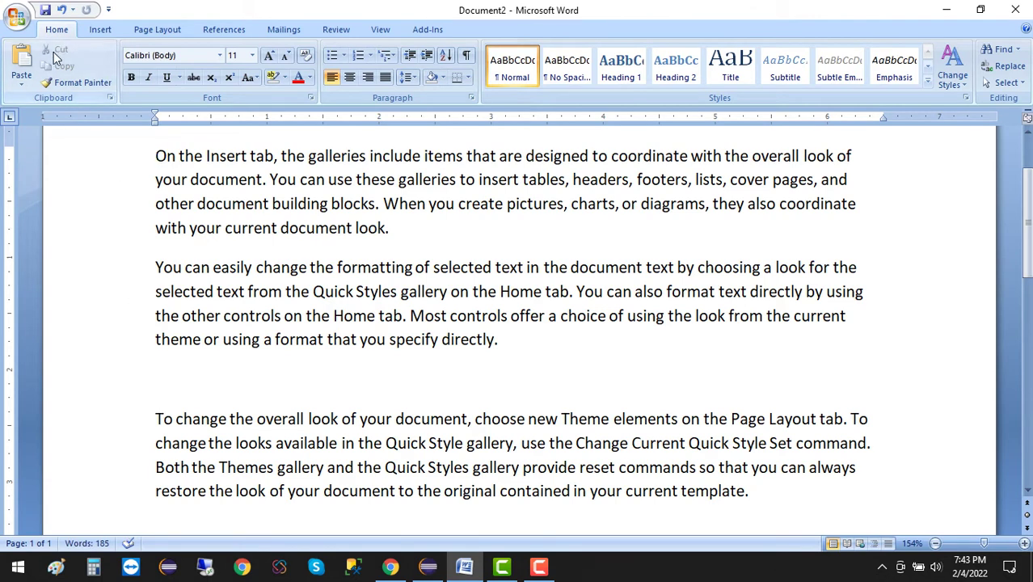
left_click(21, 63)
key("BackSpace")
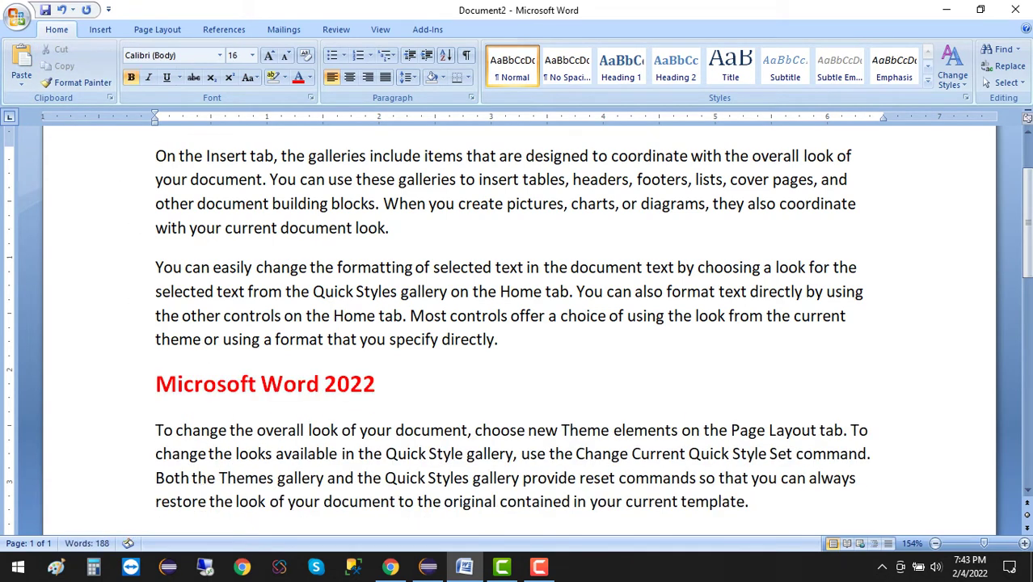
- Check where the moved title now sits relative to the three paragraphs
left_click(155, 430)
scroll(208, 433, "up", 1)
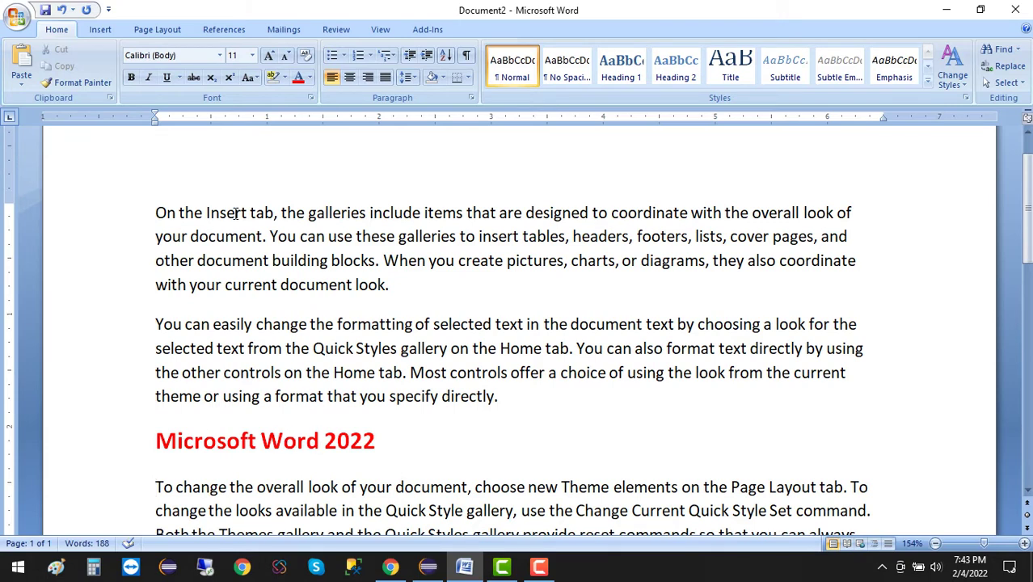
scroll(206, 234, "up", 1)
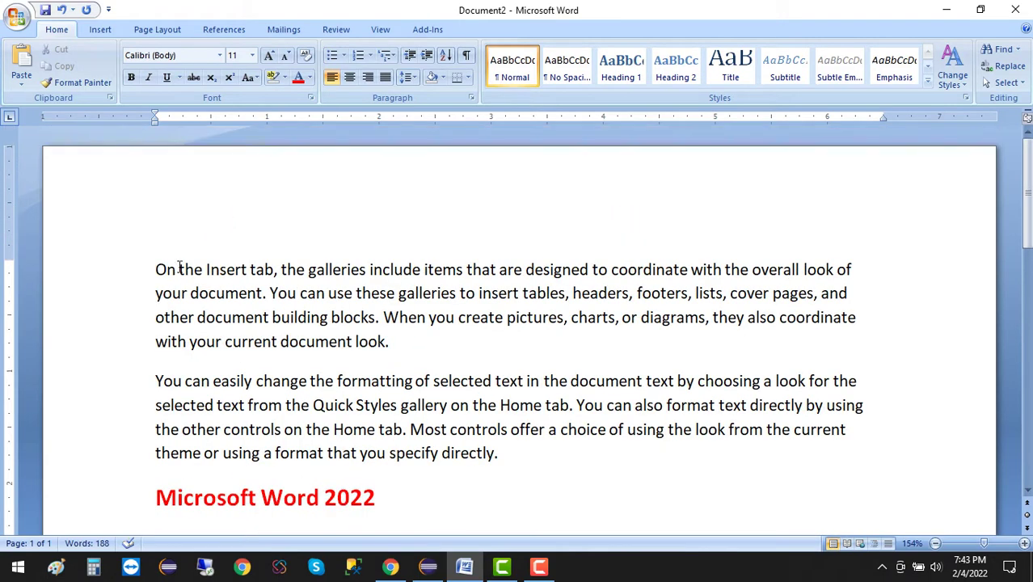
scroll(340, 325, "down", 3)
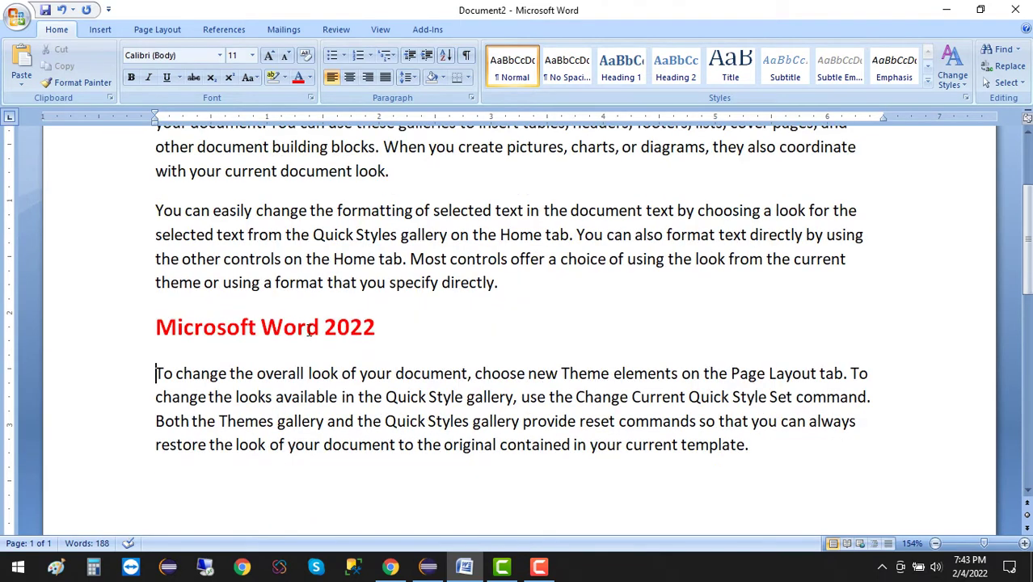
left_click_drag(752, 438, 155, 374)
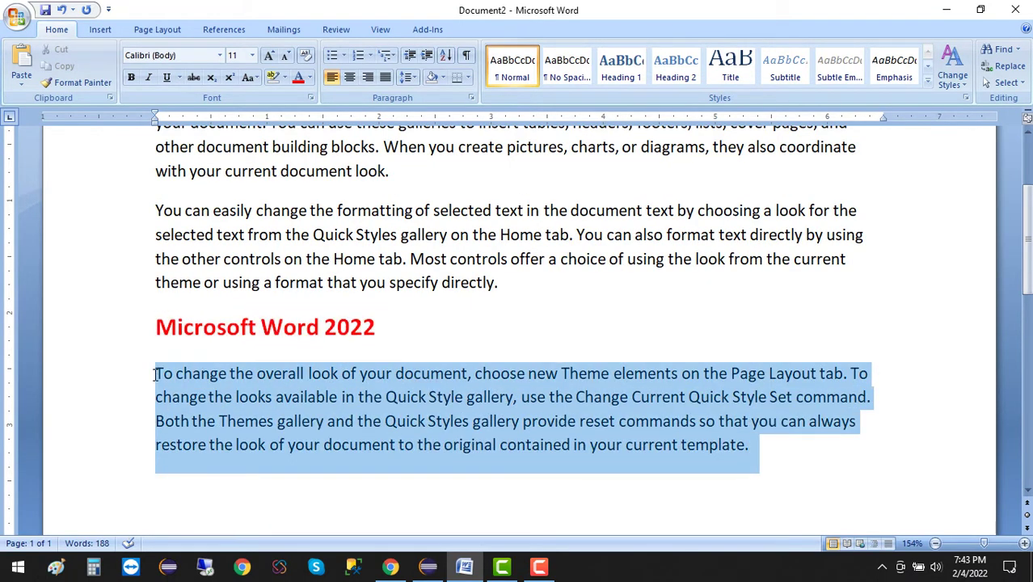
left_click(234, 420)
scroll(321, 395, "up", 2)
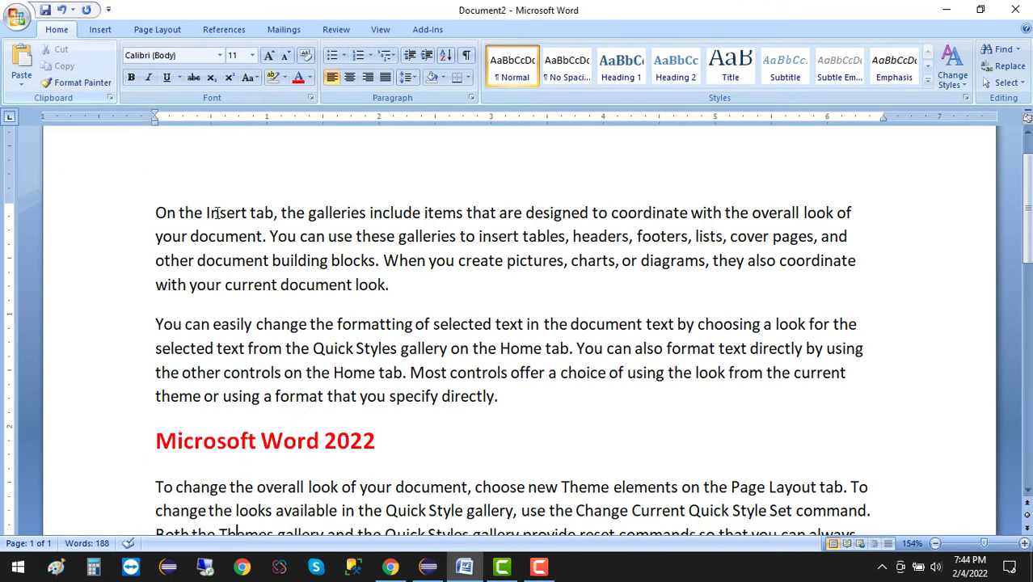
- Copy the red title above the third paragraph to the clipboard
left_click_drag(378, 443, 155, 443)
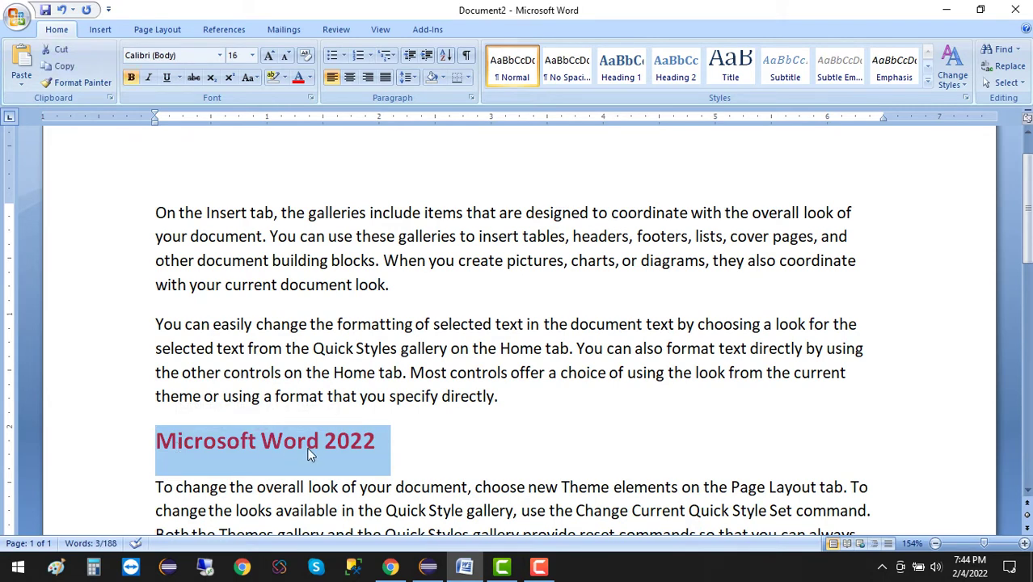
left_click(52, 67)
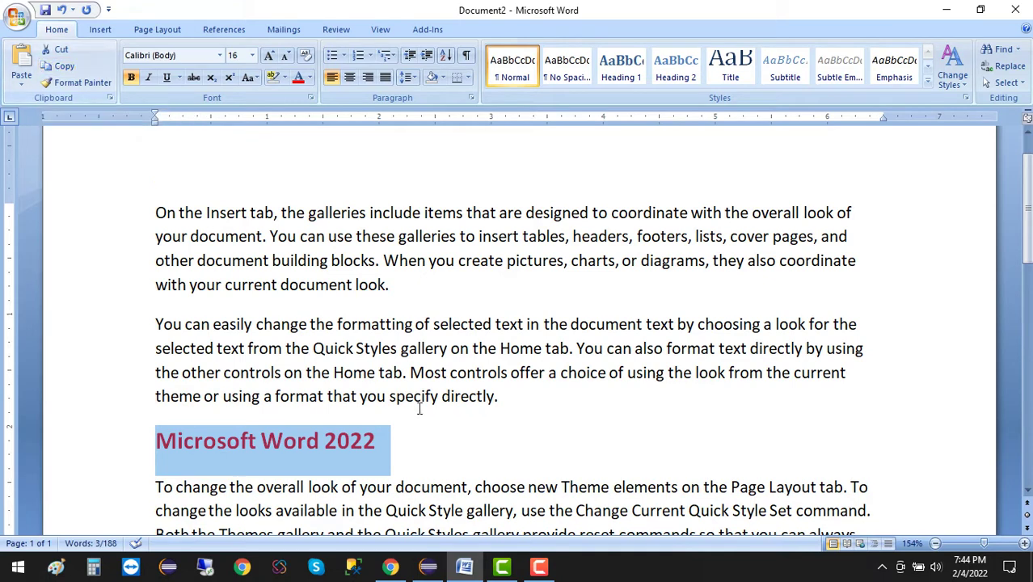
left_click(420, 396)
- Draw a cube shape about 0.91" wide and 0.65" high in the blank space above the first paragraph
left_click(100, 32)
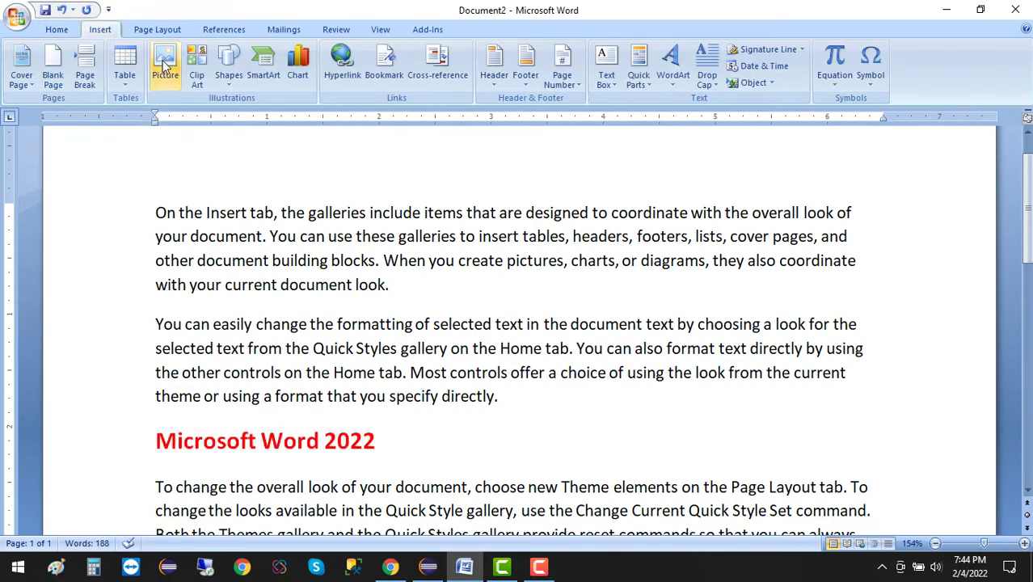
left_click(229, 77)
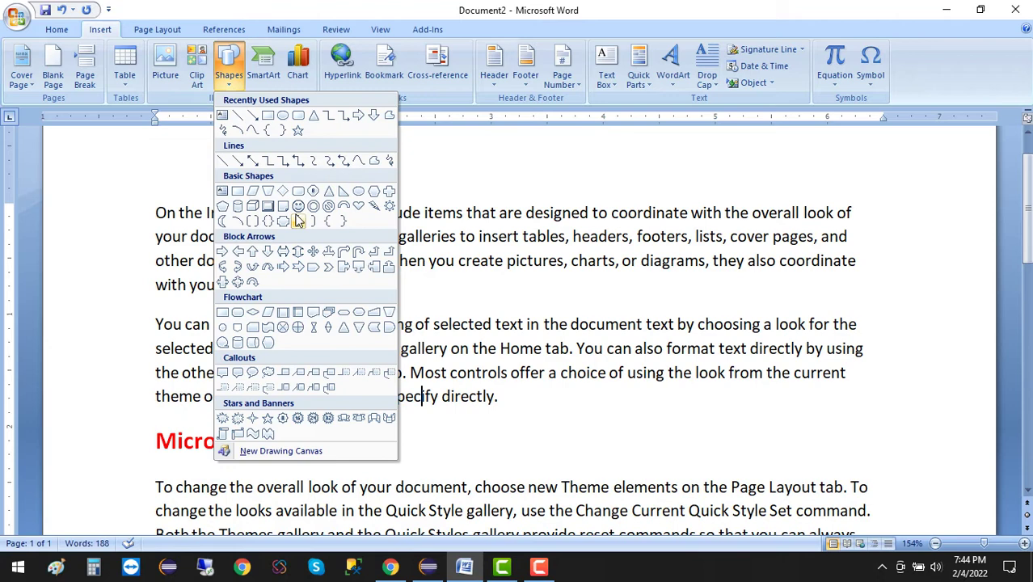
left_click(253, 206)
mouse_move(159, 171)
left_mouse_down()
mouse_move(265, 223)
mouse_move(263, 246)
left_mouse_up()
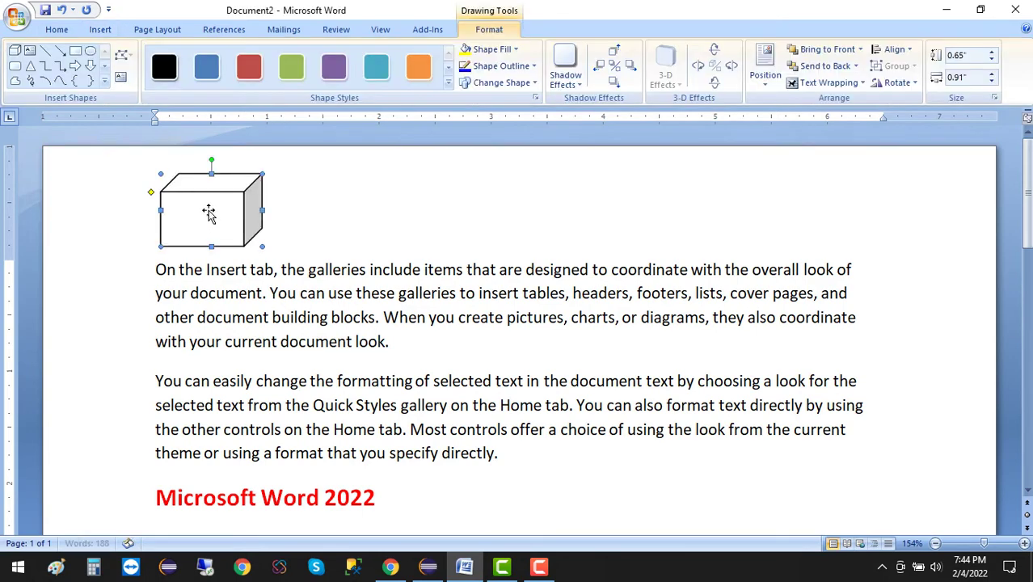
- Give the cube the orange shape style and reposition it above the first paragraph, centred near the 4-inch ruler mark
mouse_move(208, 212)
left_mouse_down()
mouse_move(466, 206)
mouse_move(562, 358)
mouse_move(708, 224)
mouse_move(754, 212)
mouse_move(700, 224)
left_mouse_up()
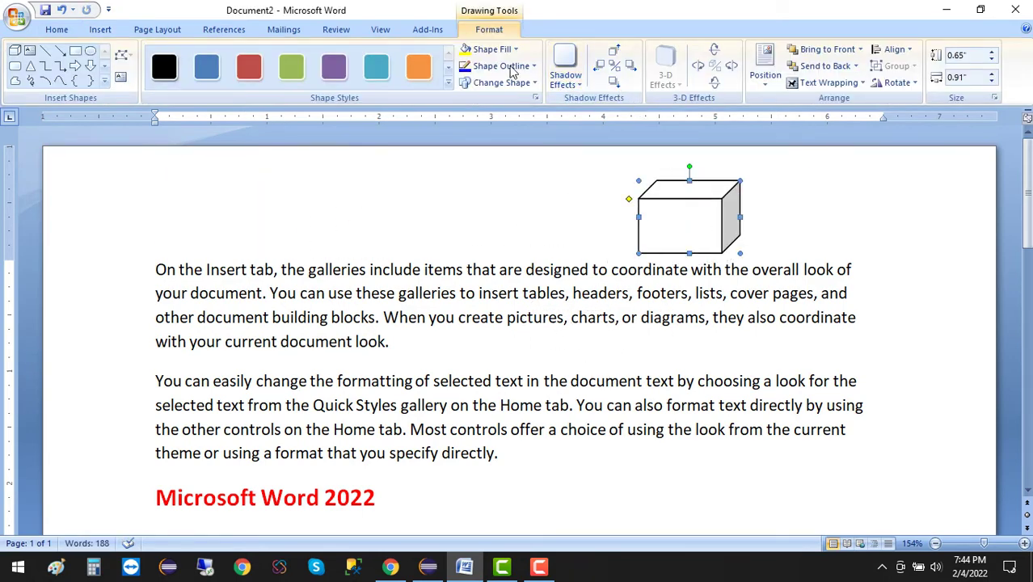
left_click(421, 81)
left_click(686, 364)
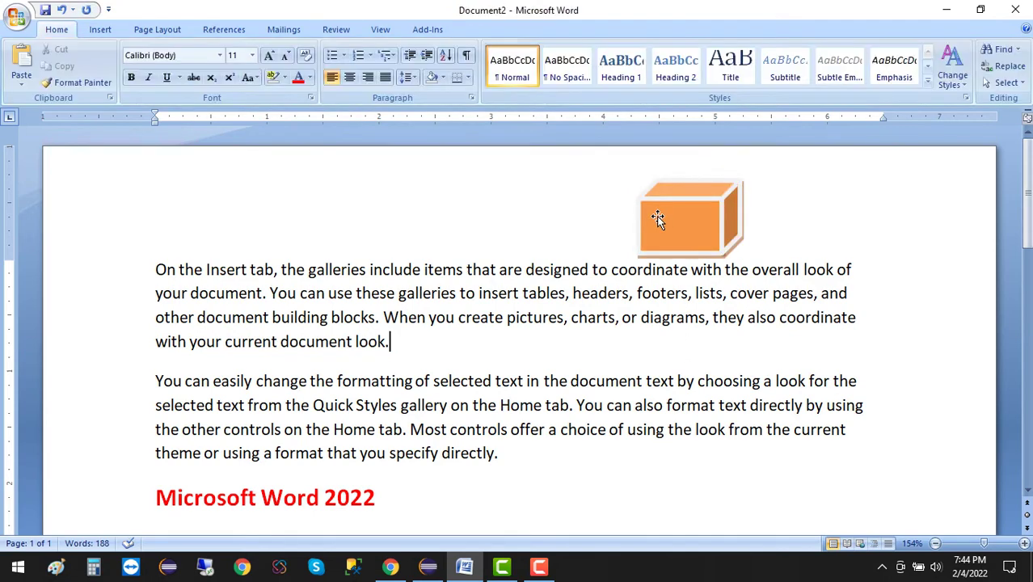
left_click_drag(678, 222, 589, 216)
double_click(594, 215)
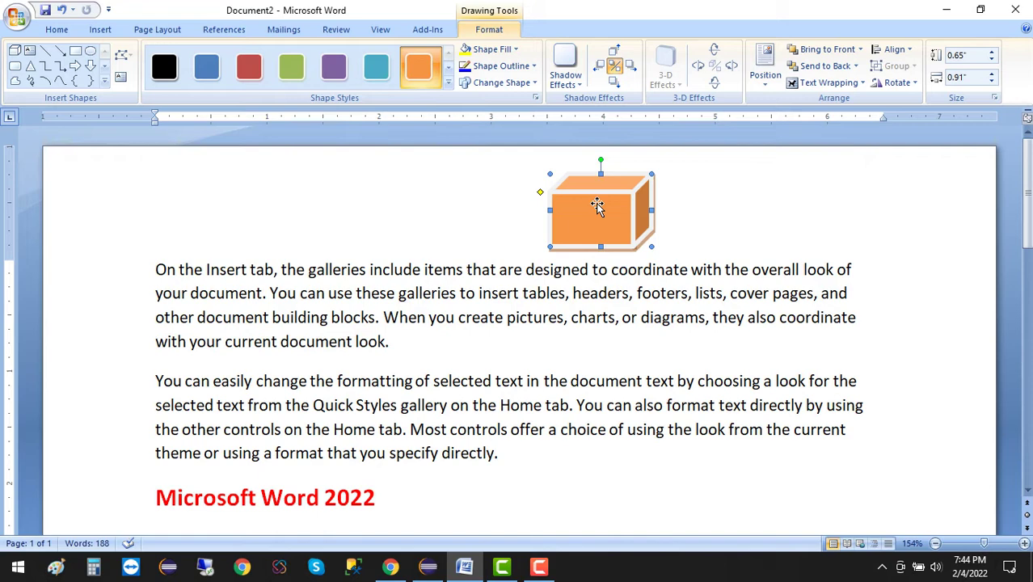
- Reposition the orange cube in the blank space above the beginning of the first paragraph
scroll(597, 206, "down", 1)
left_click_drag(600, 174, 578, 441)
scroll(742, 363, "up", 1)
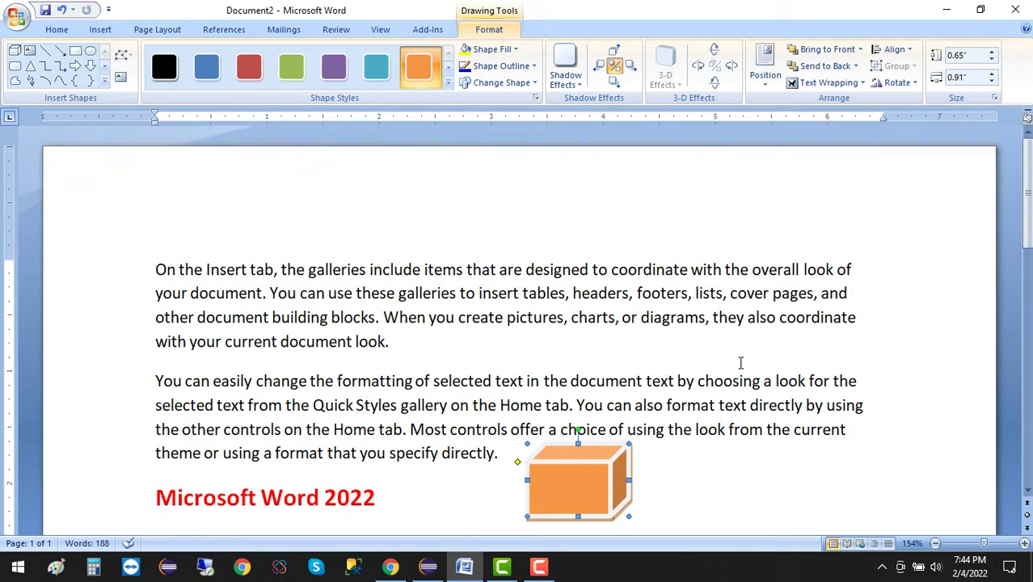
left_click(742, 362)
mouse_move(584, 492)
left_mouse_down()
mouse_move(784, 253)
mouse_move(791, 224)
mouse_move(259, 213)
mouse_move(796, 212)
mouse_move(706, 212)
left_mouse_up()
left_click_drag(297, 212, 527, 397)
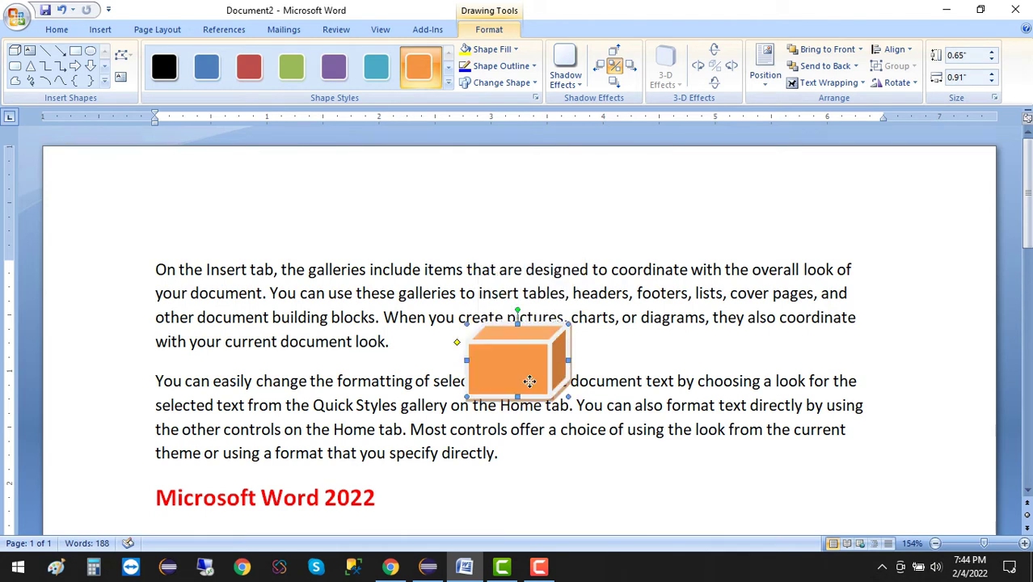
left_click_drag(513, 362, 210, 219)
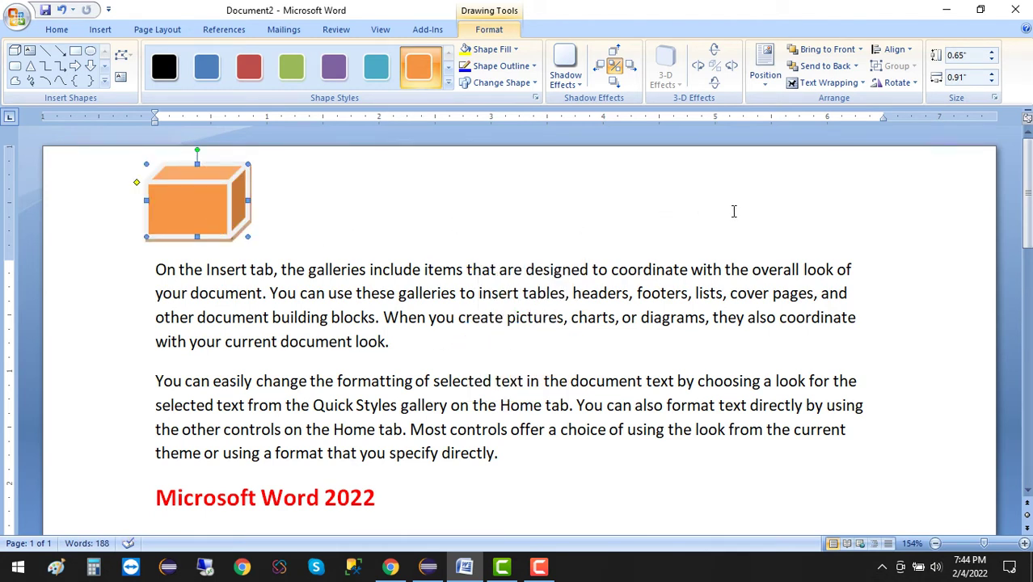
- Copy the orange cube and place the pasted duplicate above the first paragraph, centred near the 5.3-inch ruler mark
left_click(235, 317)
left_click(196, 201)
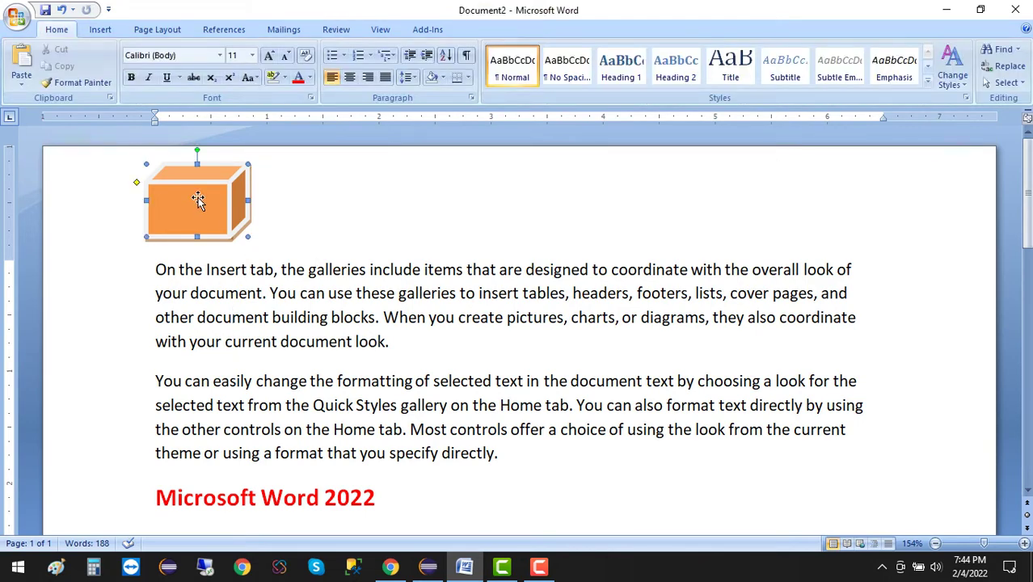
left_click(56, 30)
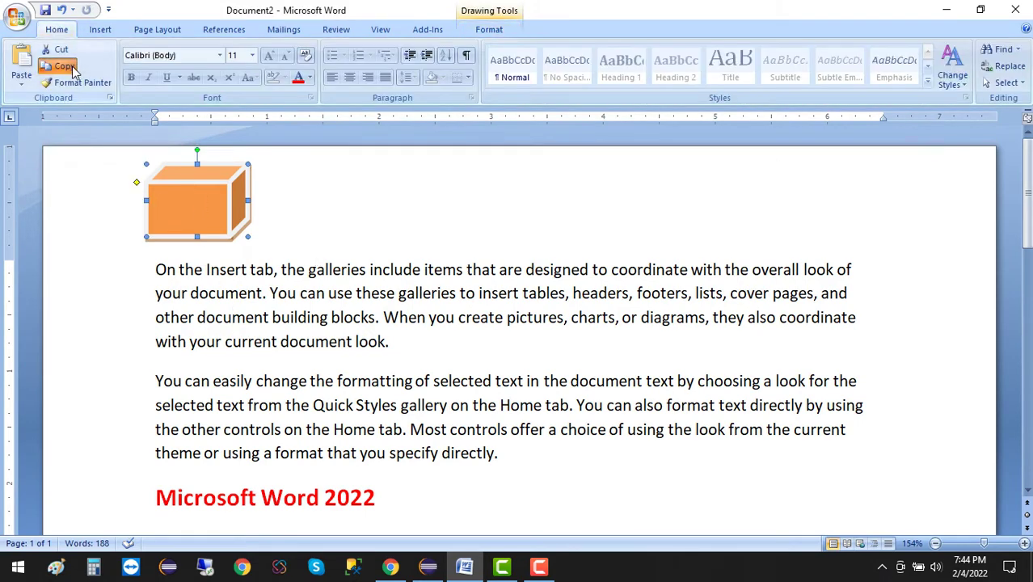
left_click(588, 270)
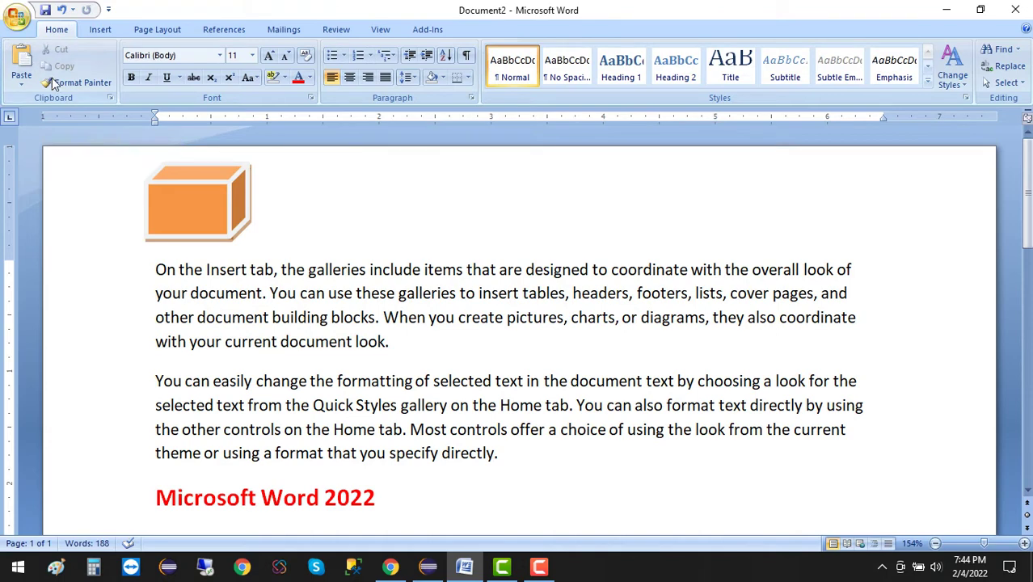
left_click(24, 63)
left_click_drag(208, 212, 763, 234)
key("Down")
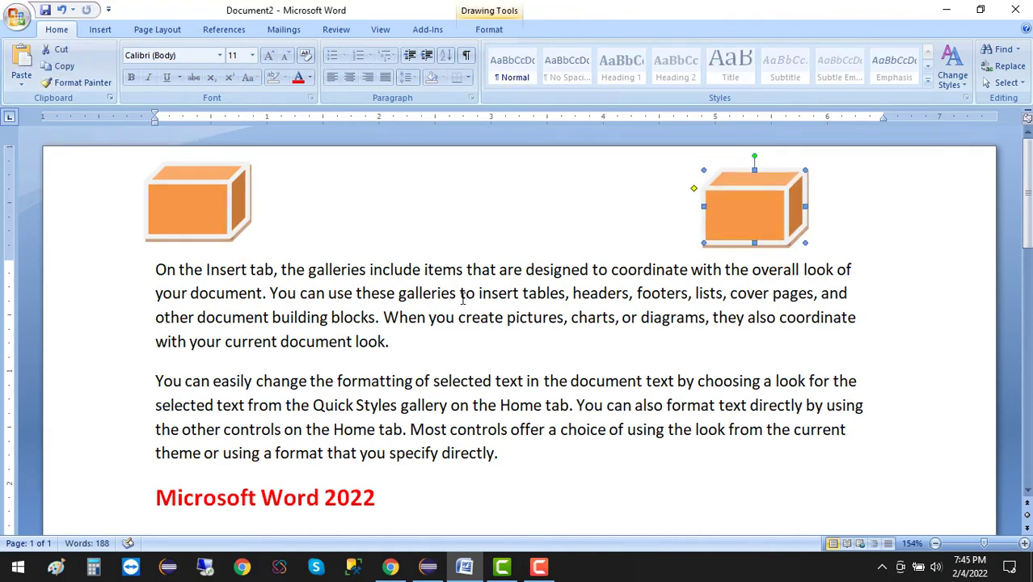
- Cut the original cube, paste it back into the document, and move it over the lower lines of the first paragraph
left_click(409, 334)
left_click(214, 224)
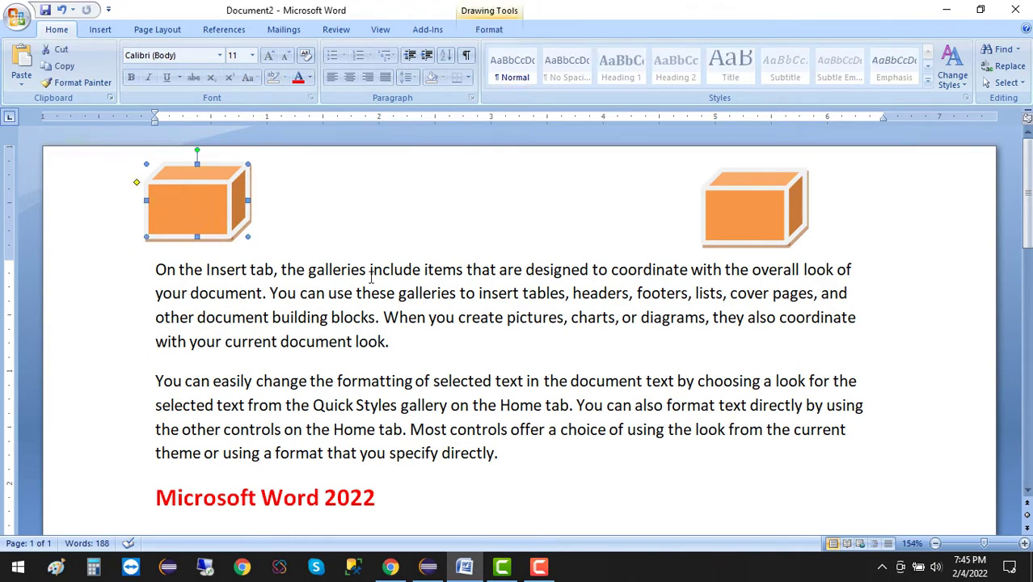
left_click(58, 50)
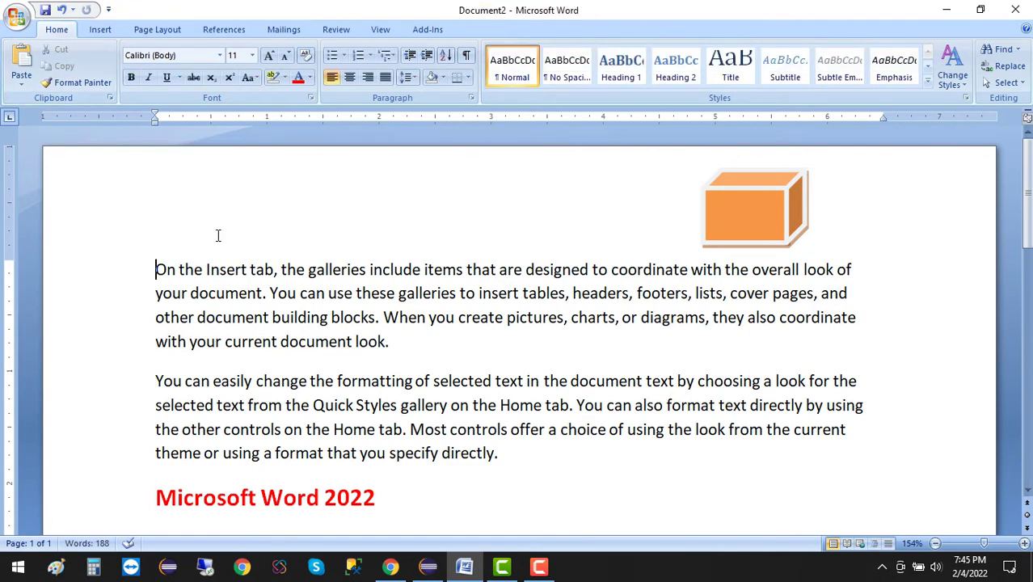
scroll(259, 353, "down", 5)
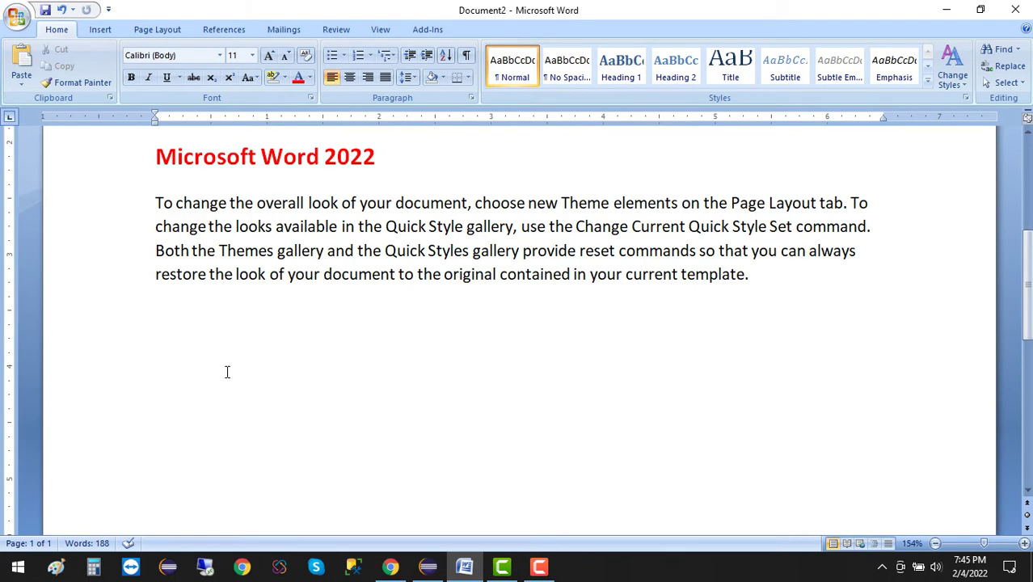
left_click(218, 373)
left_click(21, 63)
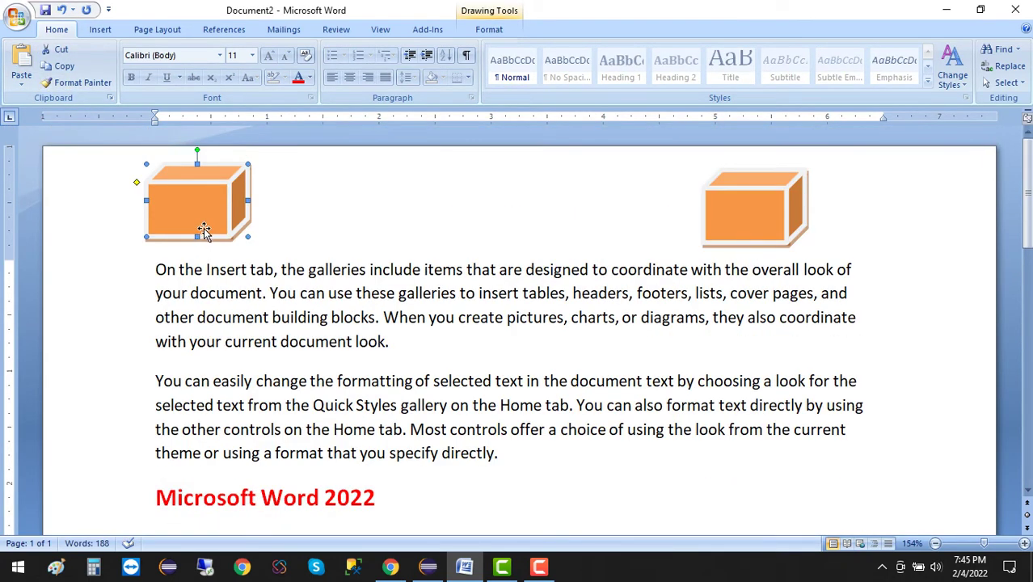
left_click_drag(263, 270, 404, 316)
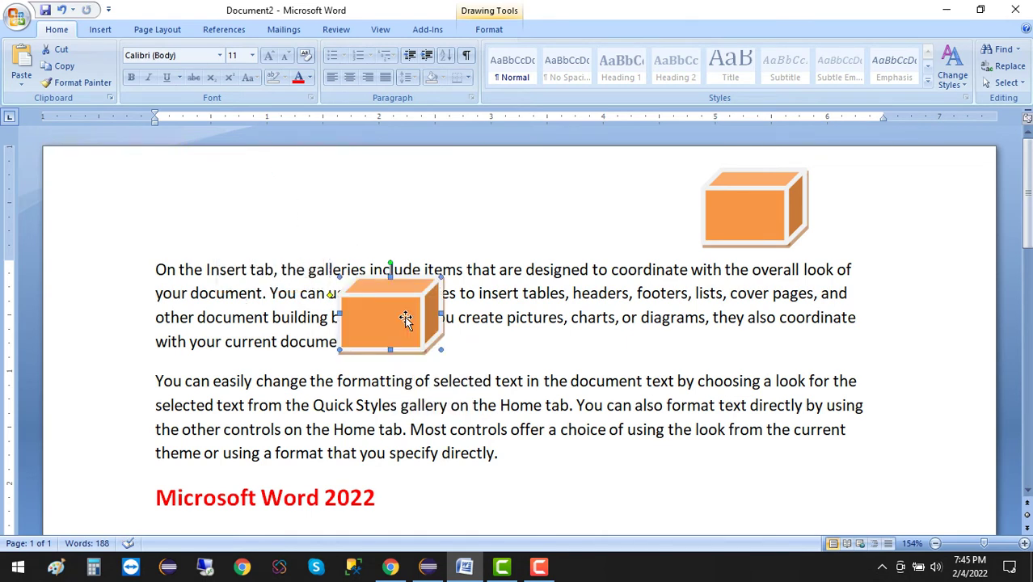
- Delete both orange cubes from the document
key("Delete")
left_click(768, 228)
key("Delete")
scroll(295, 356, "down", 2)
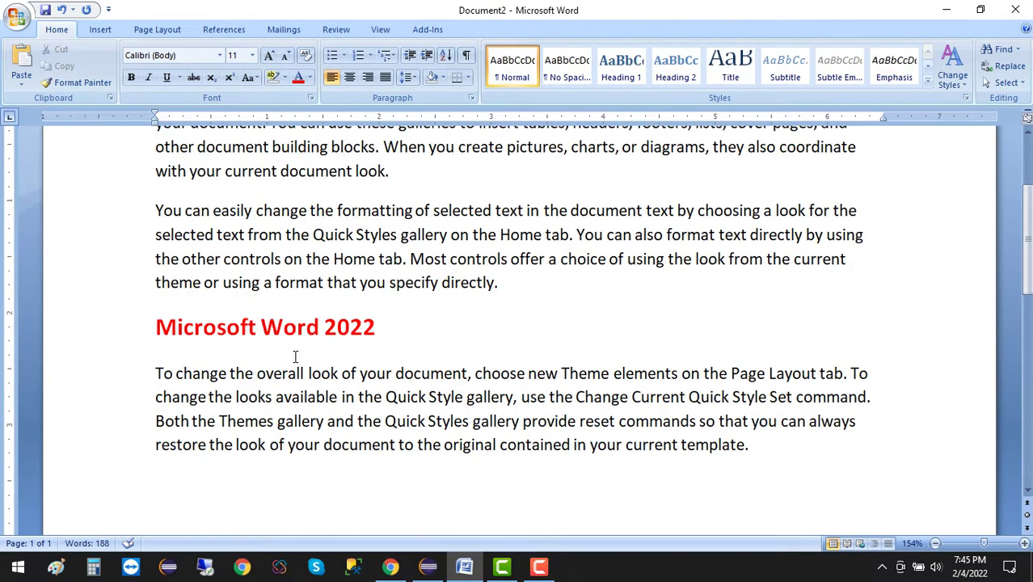
- Cut the red title "Microsoft Word 2022" from above the third paragraph and paste it above the first paragraph
left_click_drag(392, 323, 155, 324)
key("ctrl+c")
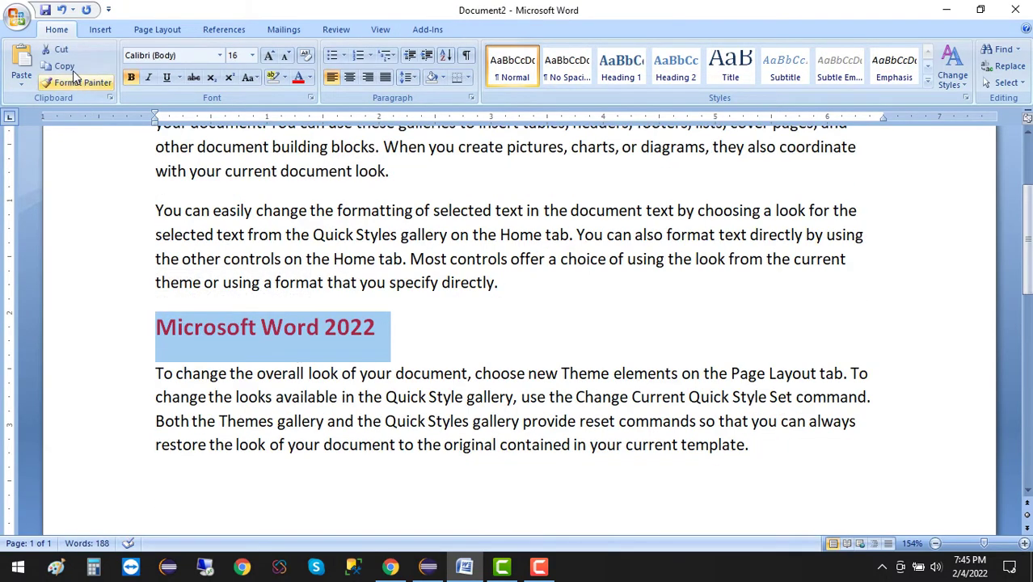
left_click(65, 51)
scroll(165, 362, "up", 2)
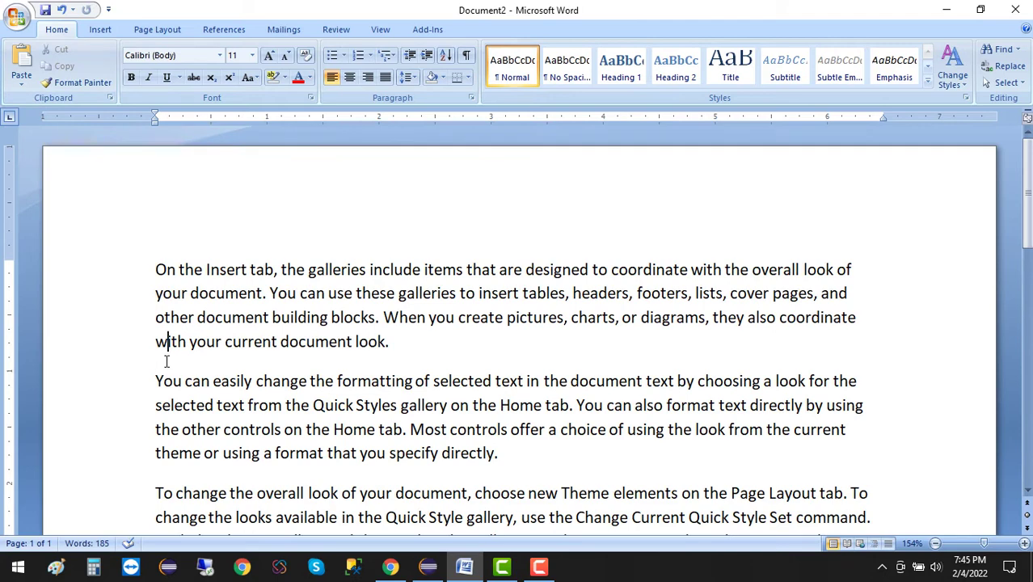
left_click(22, 61)
scroll(303, 429, "down", 2)
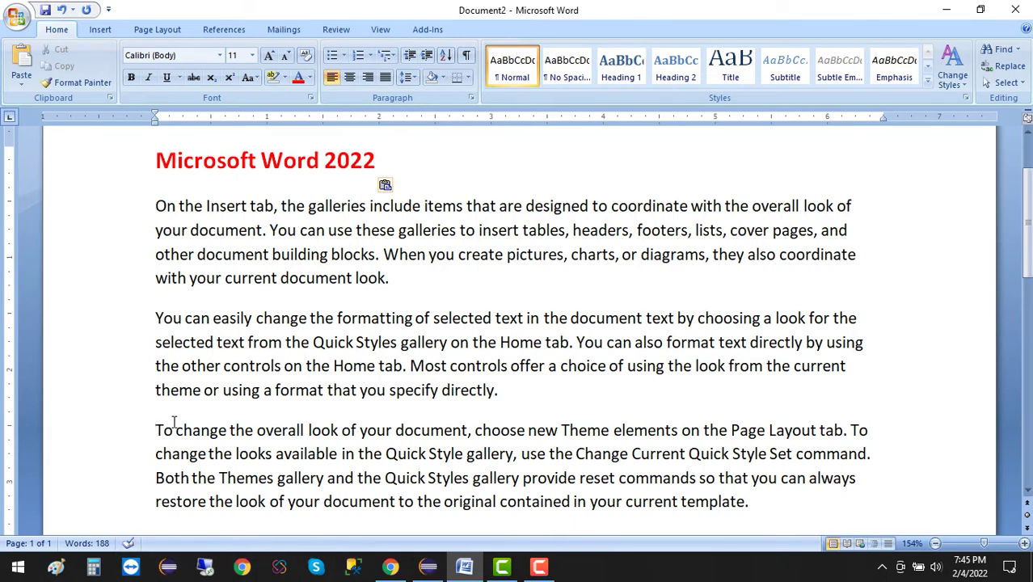
- Cut the red title from above the first paragraph and paste it above the third paragraph
scroll(228, 298, "up", 2)
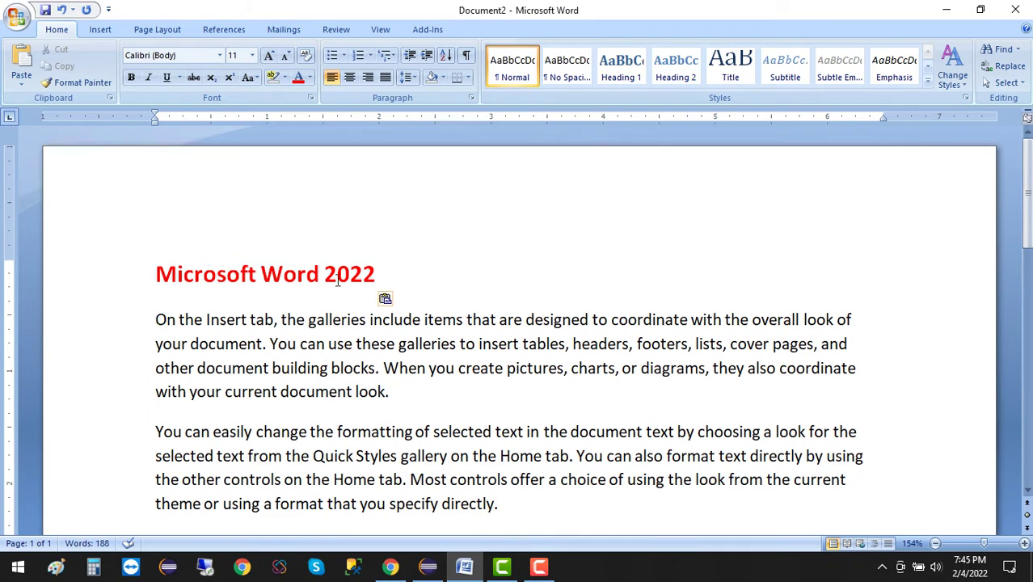
triple_click(338, 280)
key("ctrl+c")
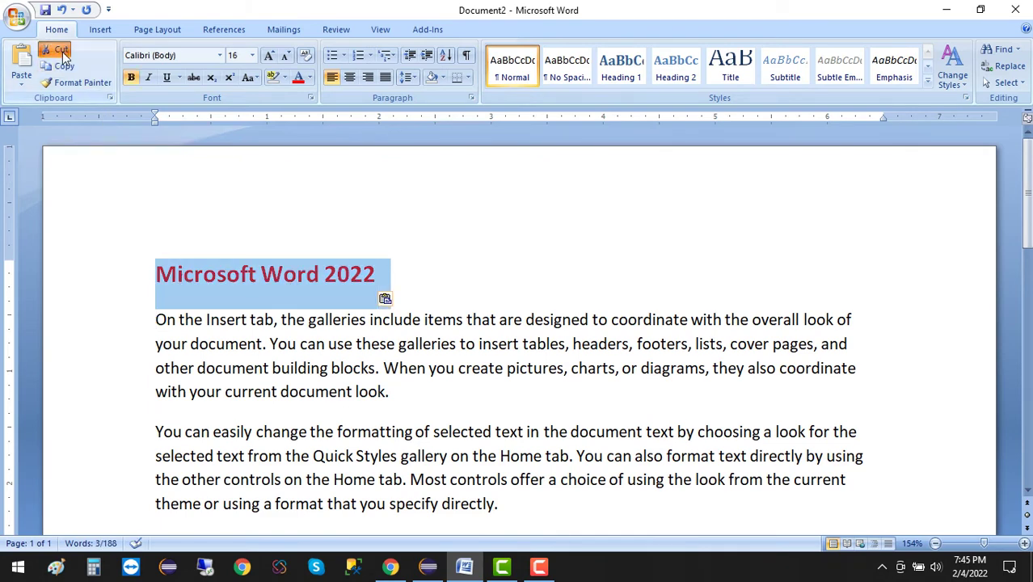
left_click(63, 53)
scroll(162, 404, "down", 2)
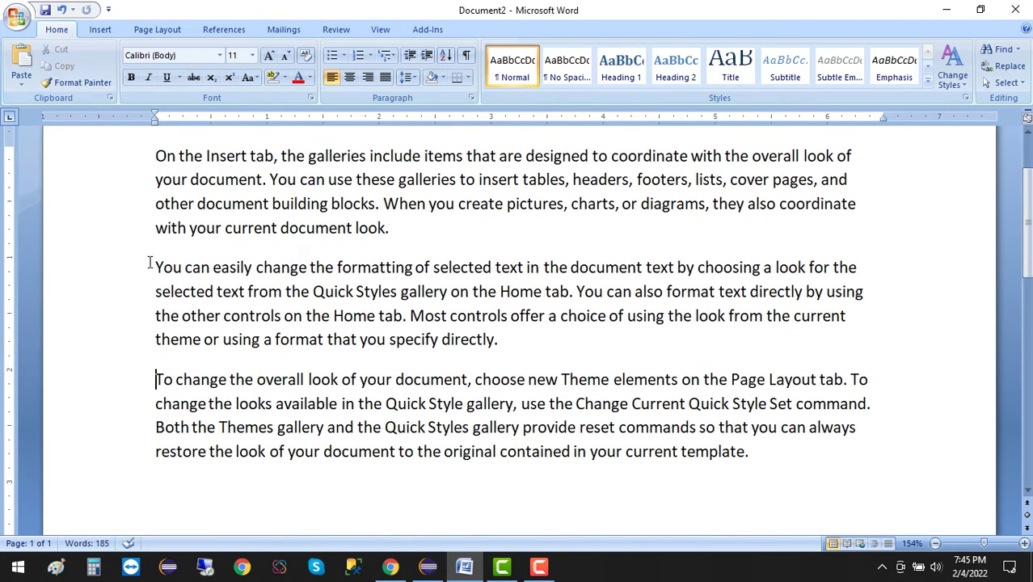
left_click(21, 64)
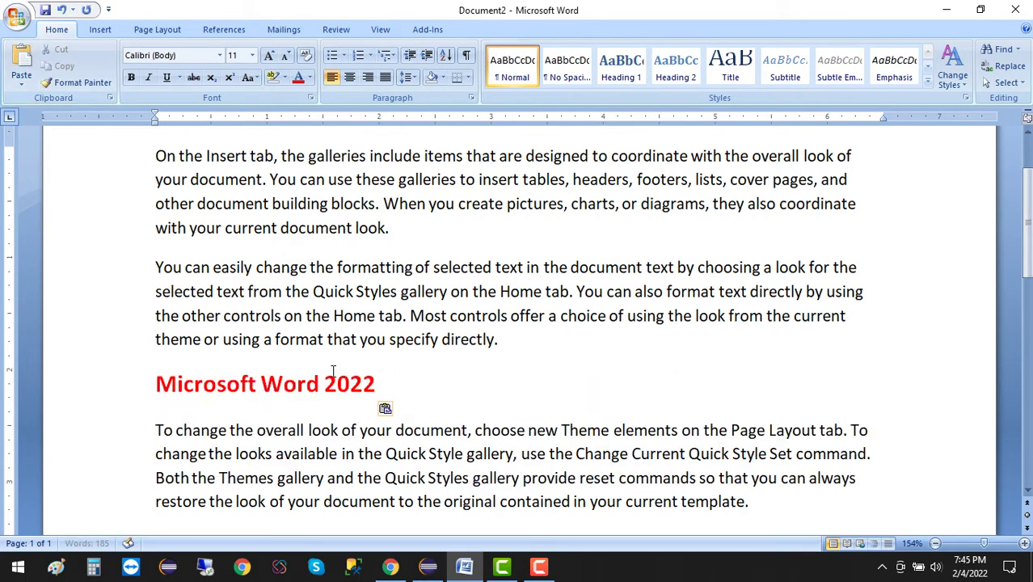
- Copy the red title above the third paragraph and paste the copy above the second paragraph
left_click_drag(387, 386, 344, 401)
key("ctrl+c")
left_click(169, 367)
left_click(158, 386)
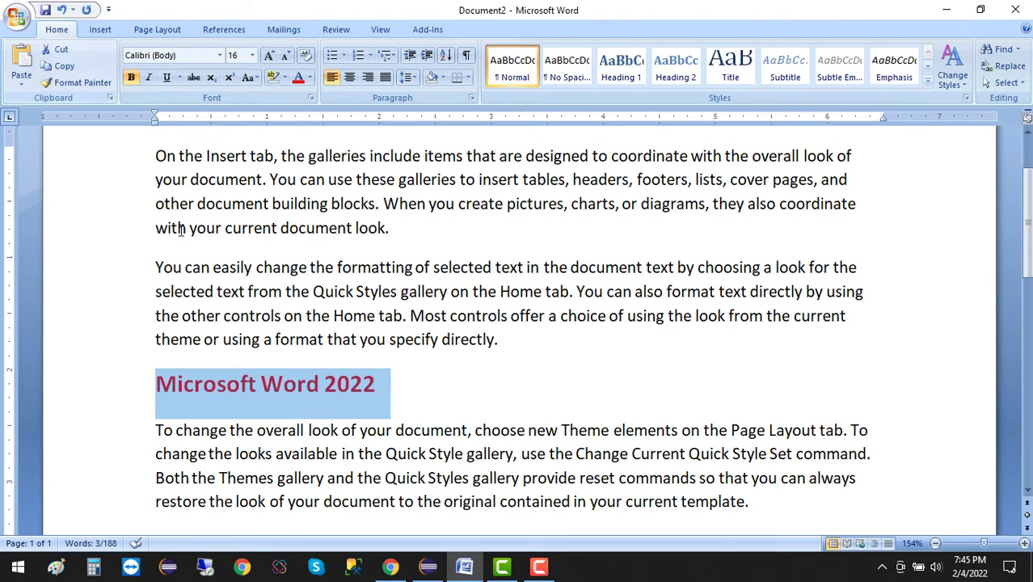
left_click(156, 257)
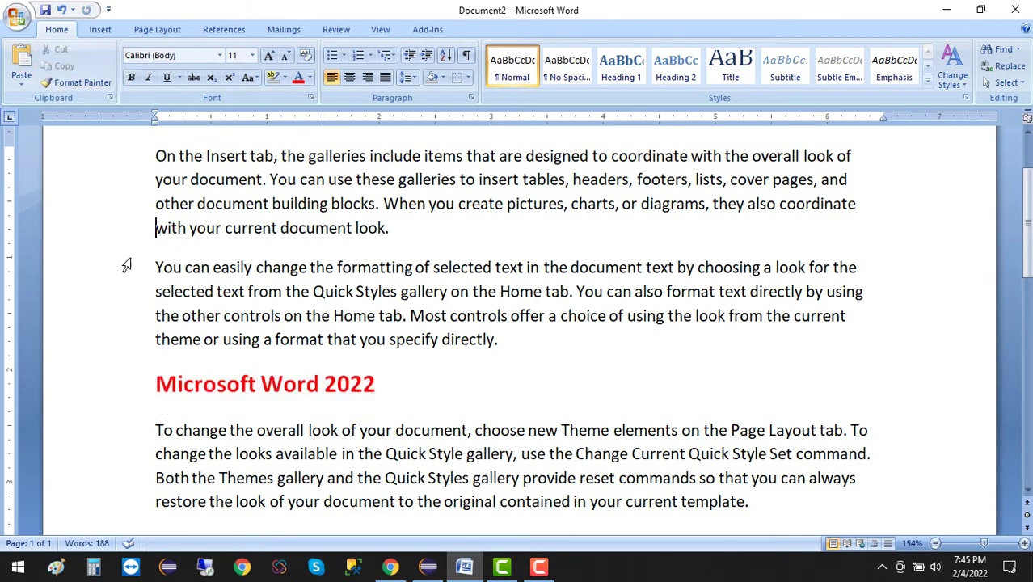
left_click(21, 64)
- Paste another copy of the red title above the first paragraph
scroll(485, 324, "up", 1)
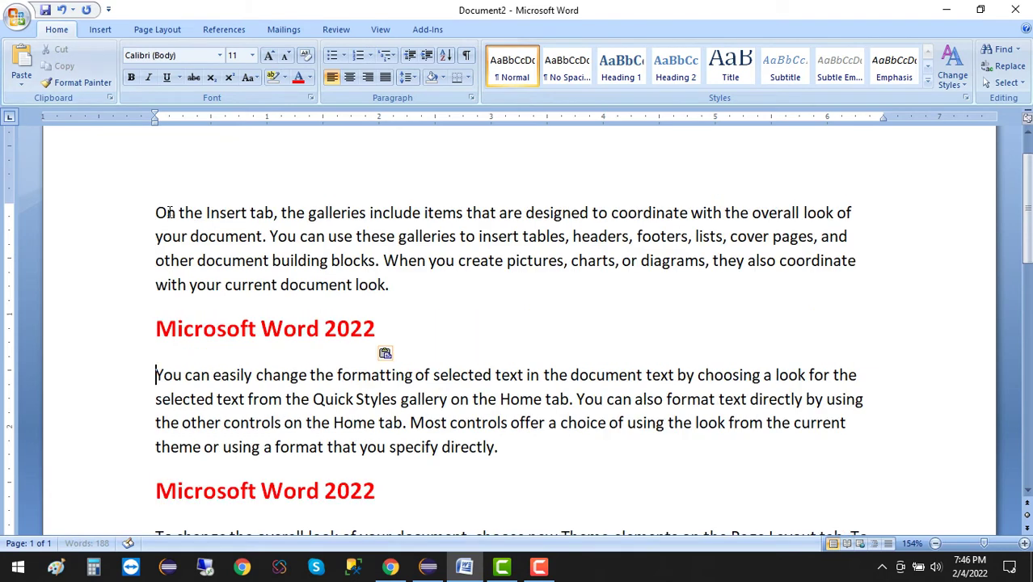
left_click(165, 212)
left_click(155, 213)
key("ctrl+v")
scroll(434, 367, "down", 3)
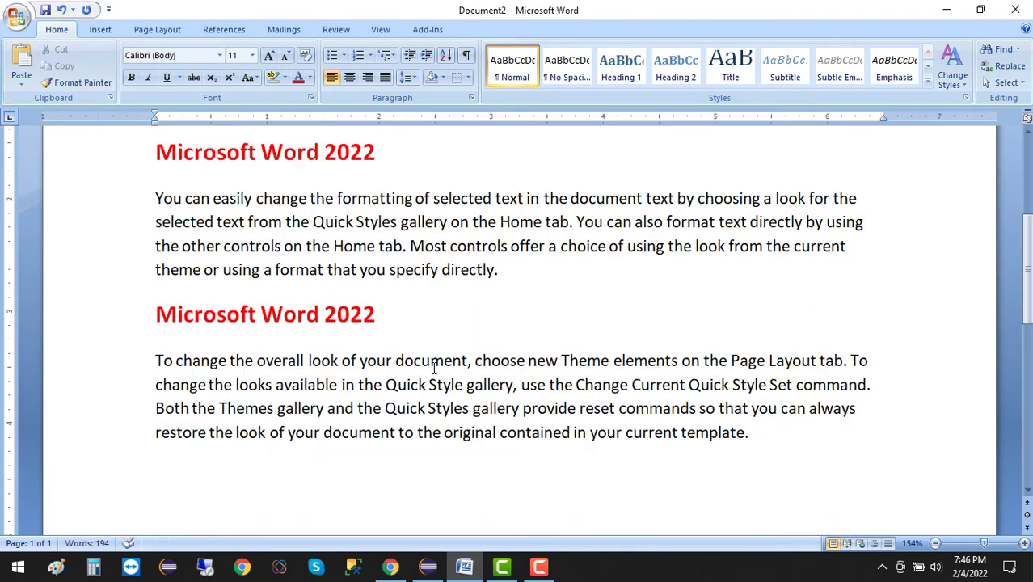